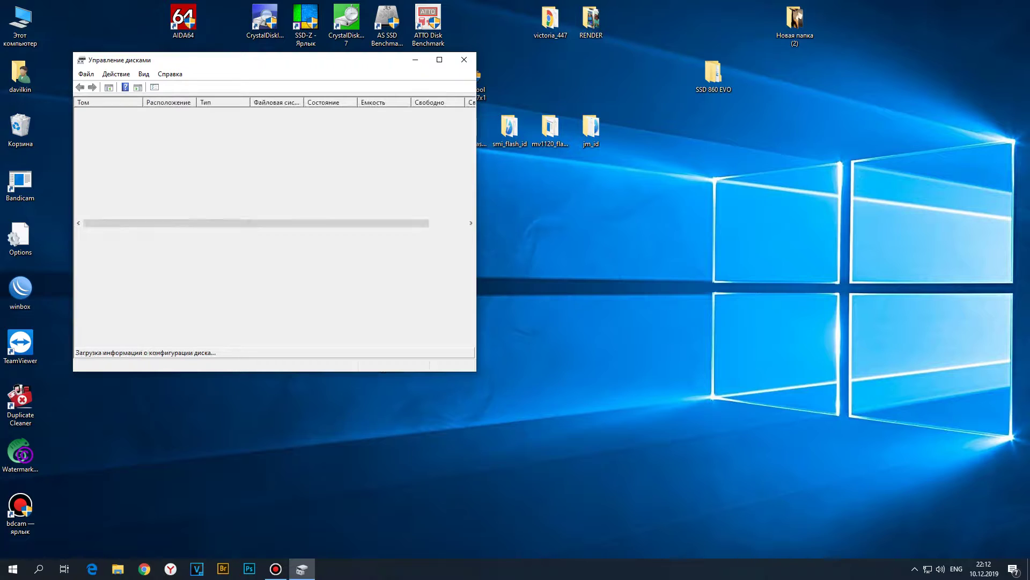
- Create a full-size, quick-formatted NTFS simple volume E: labelled "Новый том" on unallocated Disk 1 and minimize Disk Management
key(Return)
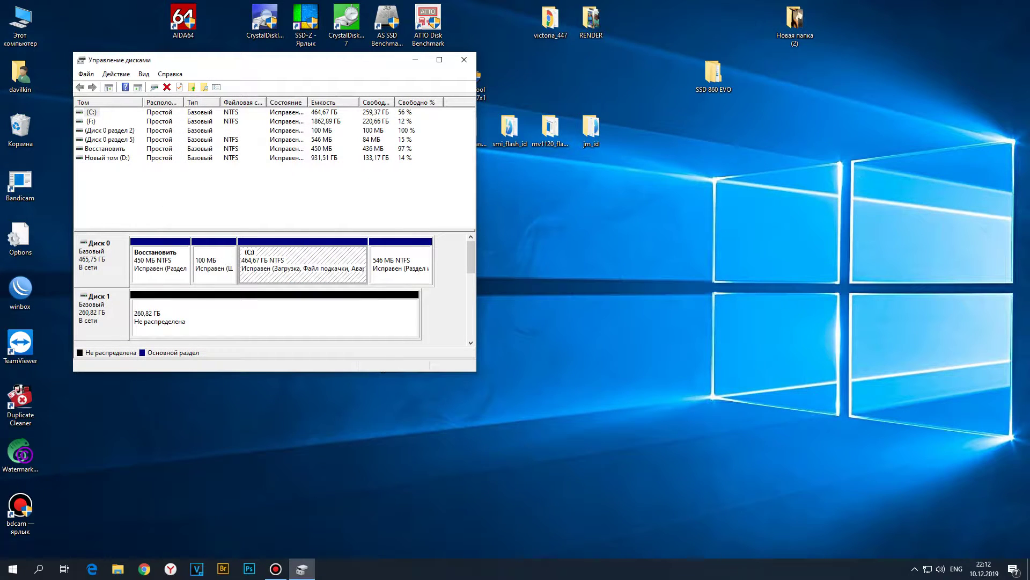
click(275, 318)
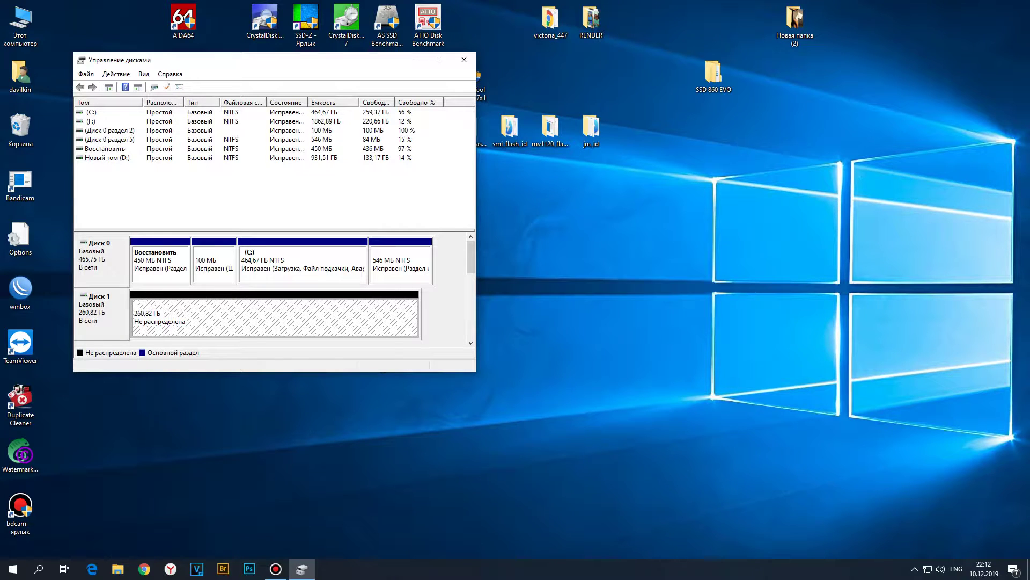
right_click(256, 315)
click(290, 320)
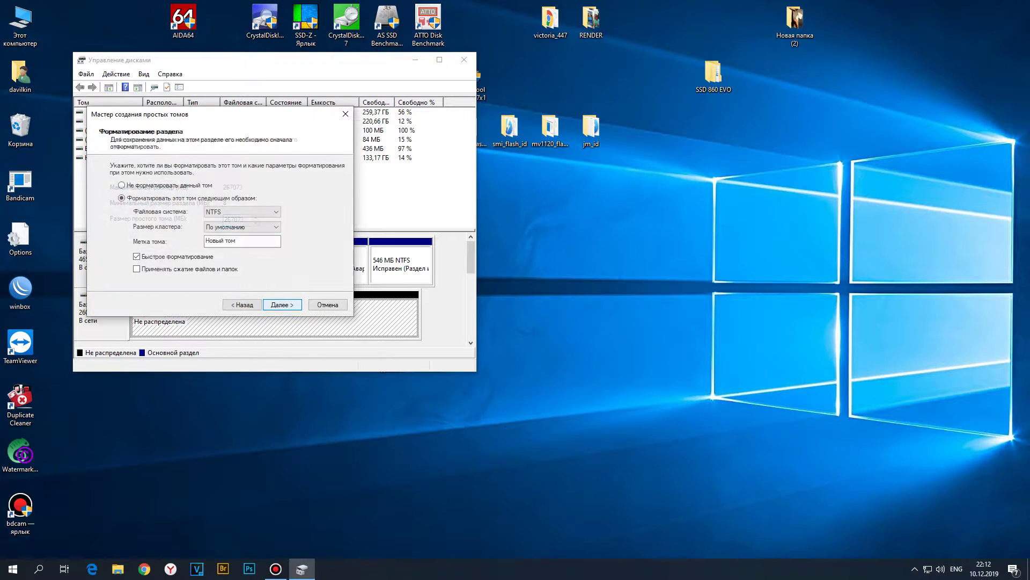
click(283, 304)
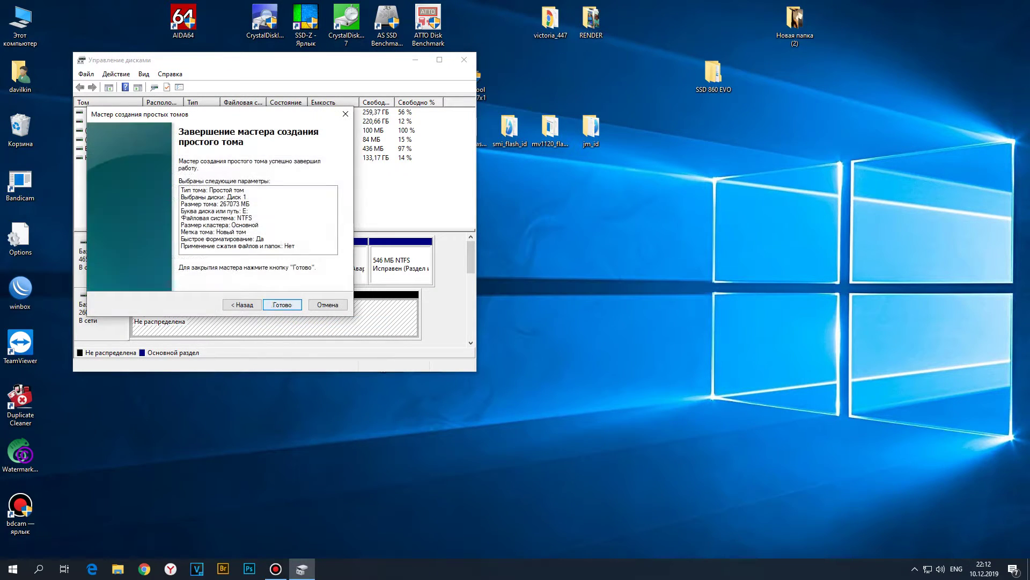
key(Return)
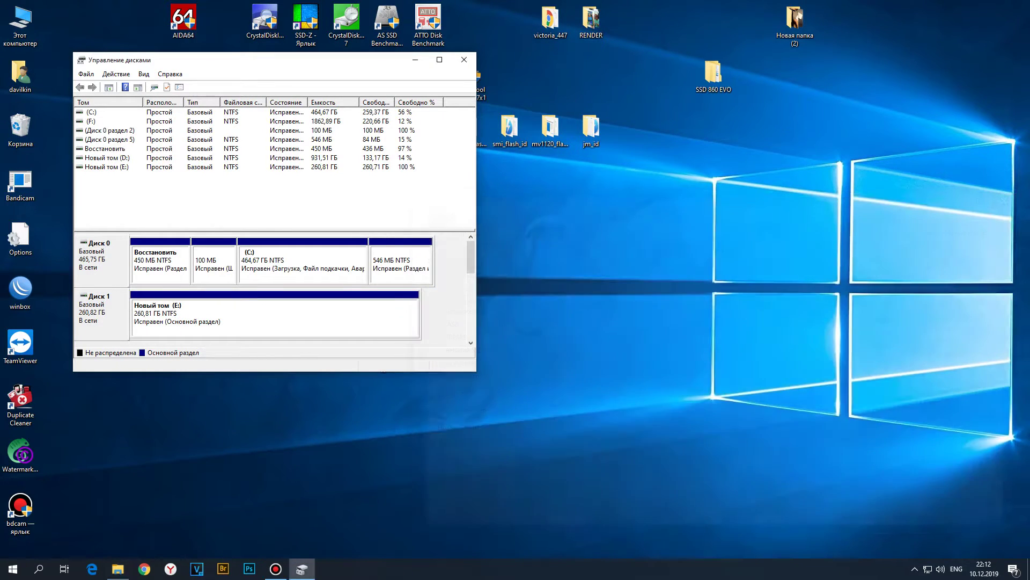
click(1004, 201)
drag(391, 63, 366, 66)
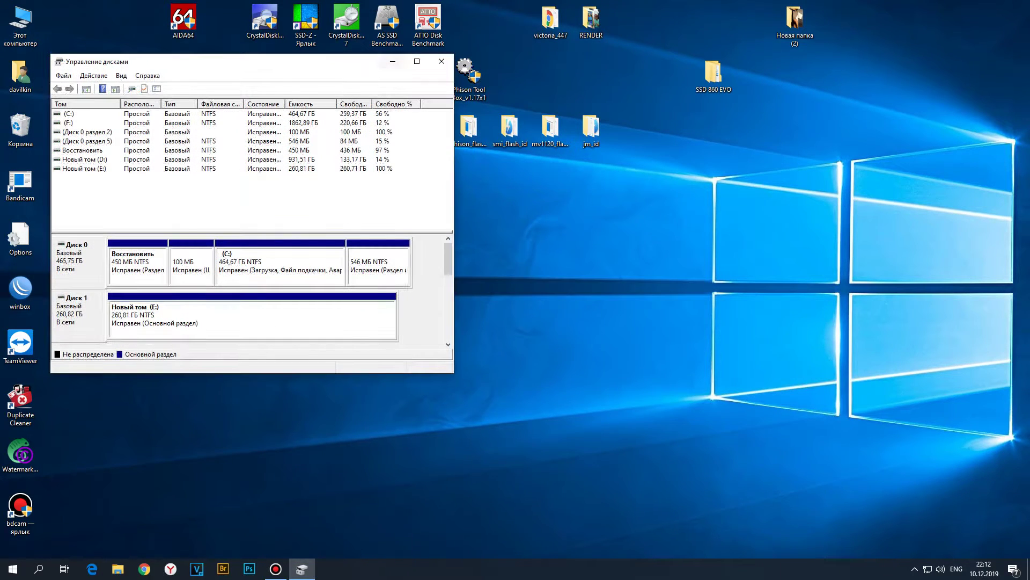
click(387, 68)
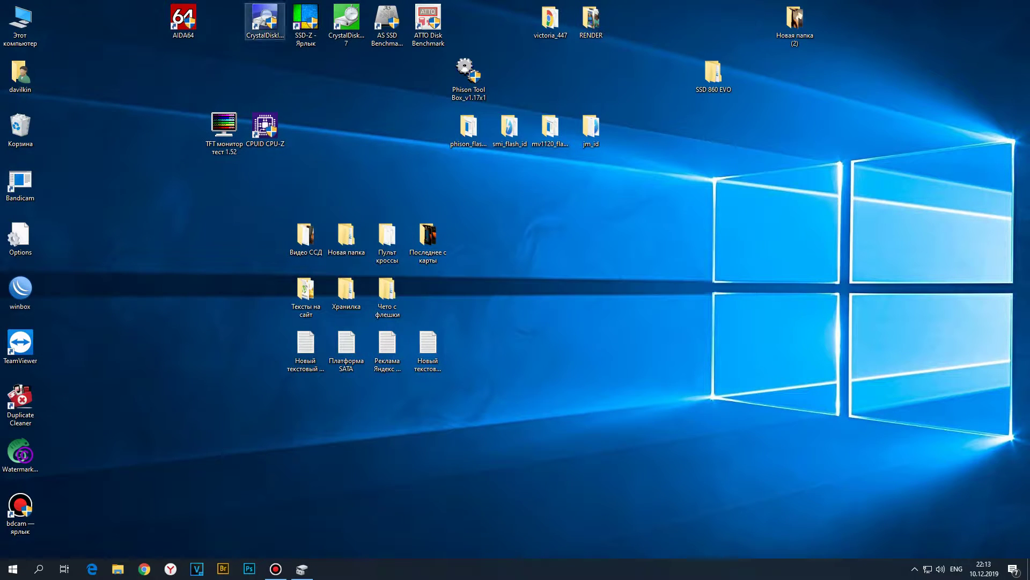
- Open CrystalDiskInfo, show the health data of drive E:, and move the window to the desktop's upper-left area
double_click(265, 21)
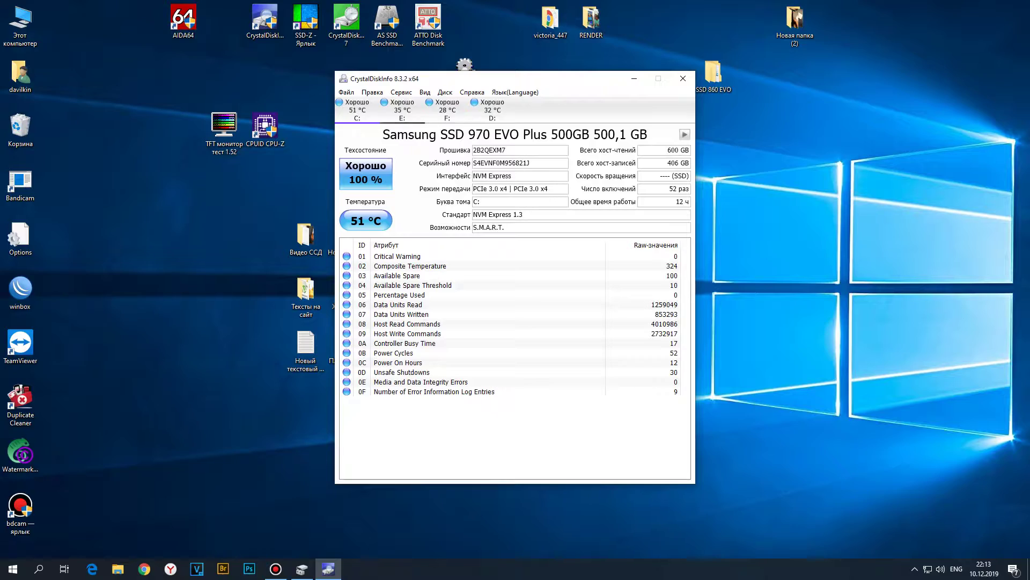
click(402, 107)
drag(511, 84, 217, 65)
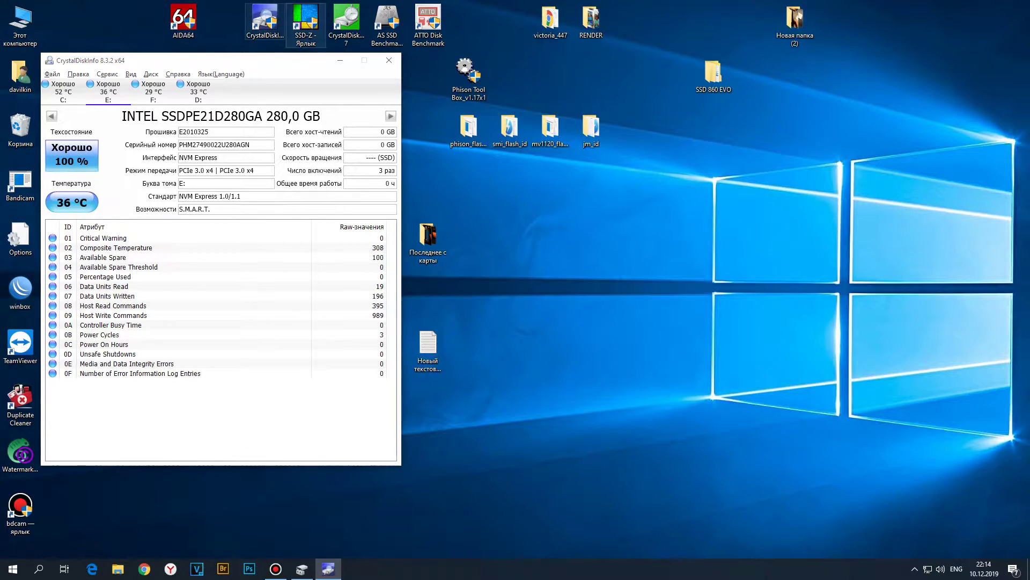
- Open SSD-Z, select the INTEL SSDPE21D280GA drive for its device details, and place the window over CrystalDiskInfo's lower part
double_click(306, 22)
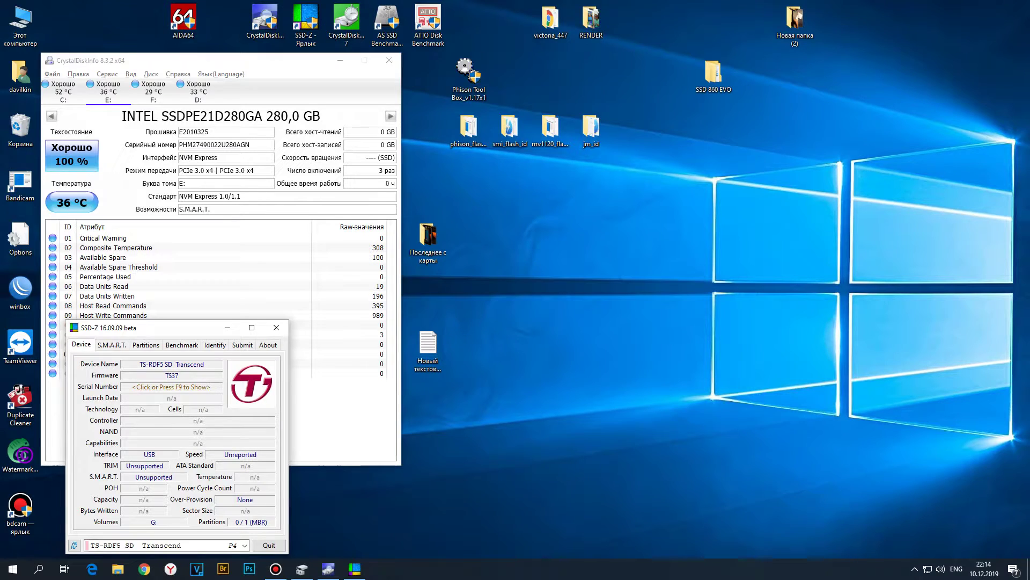
drag(161, 327, 154, 328)
click(237, 545)
key(Up)
key(Up)
key(Up)
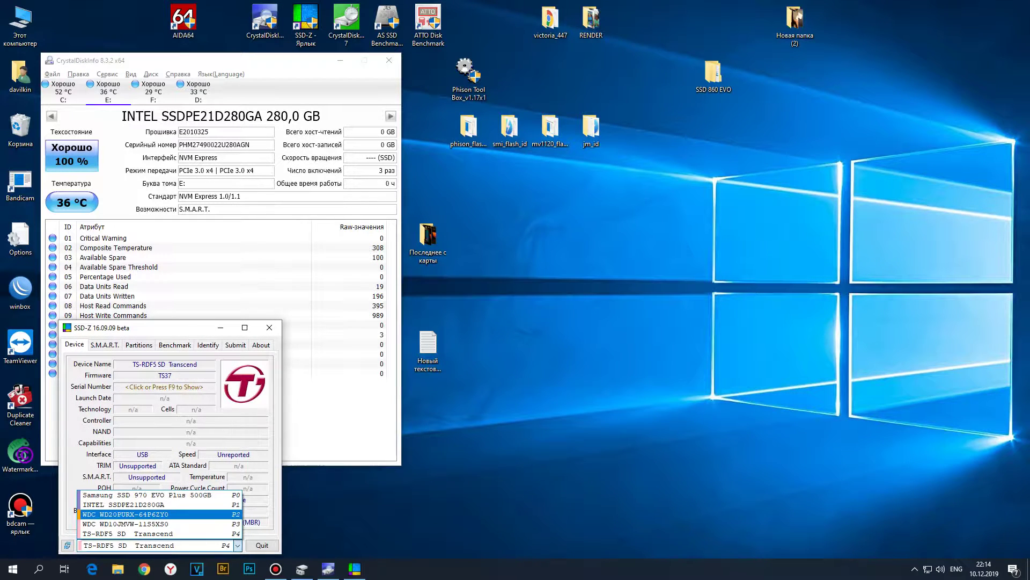
key(Return)
drag(161, 327, 150, 314)
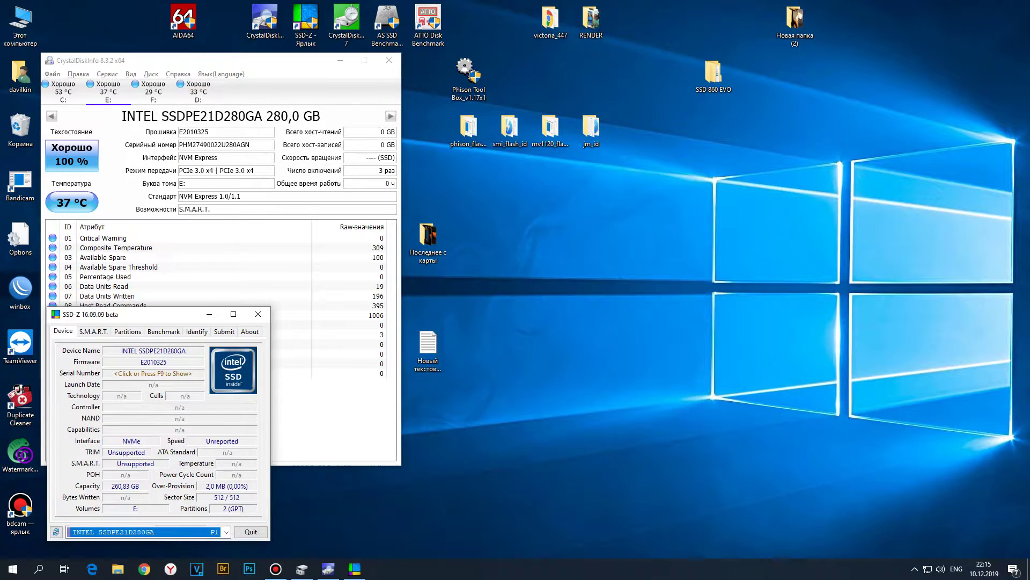
- Open CrystalDiskMark beside CrystalDiskInfo and run all tests on drive E: with 5 passes of 1GiB
double_click(346, 21)
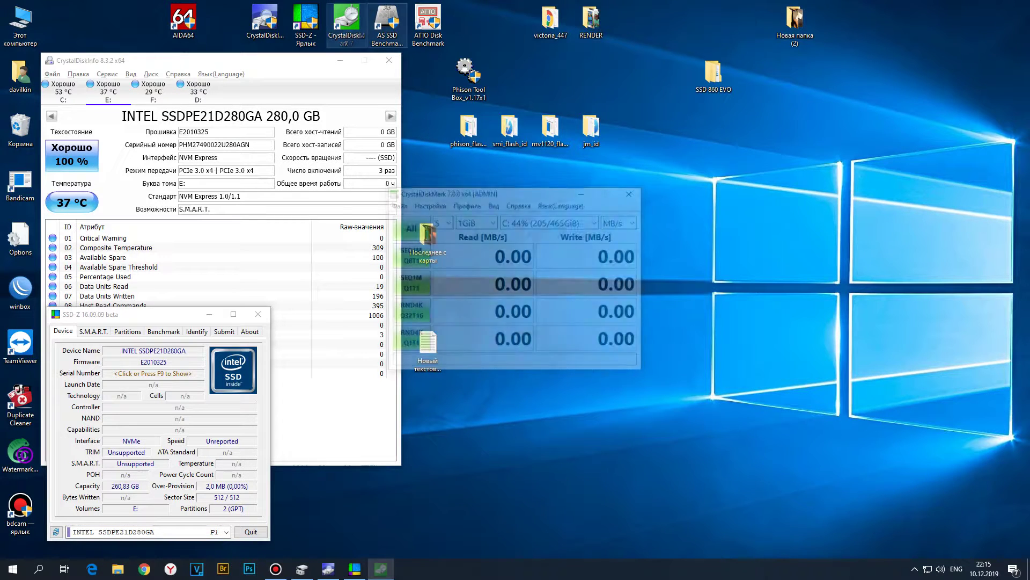
drag(483, 192, 538, 54)
click(650, 83)
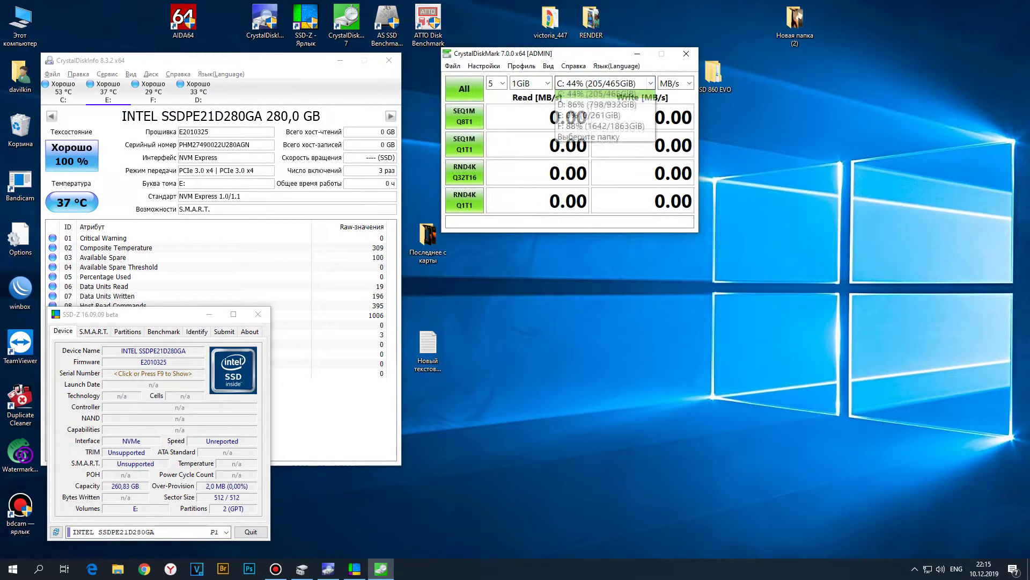
click(590, 118)
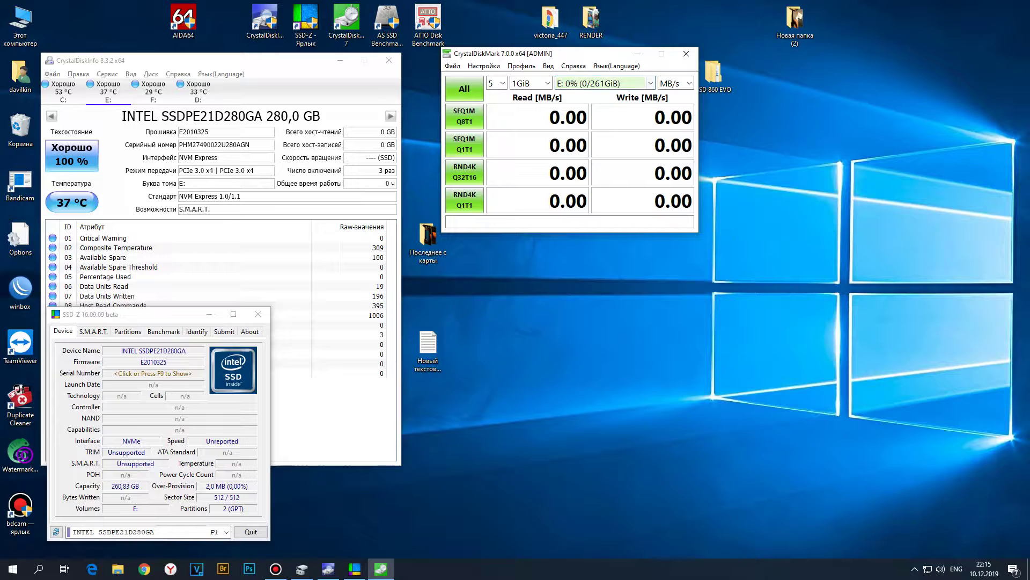
mouse_move(582, 53)
mouse_down()
mouse_move(597, 63)
mouse_move(587, 56)
mouse_up()
click(465, 86)
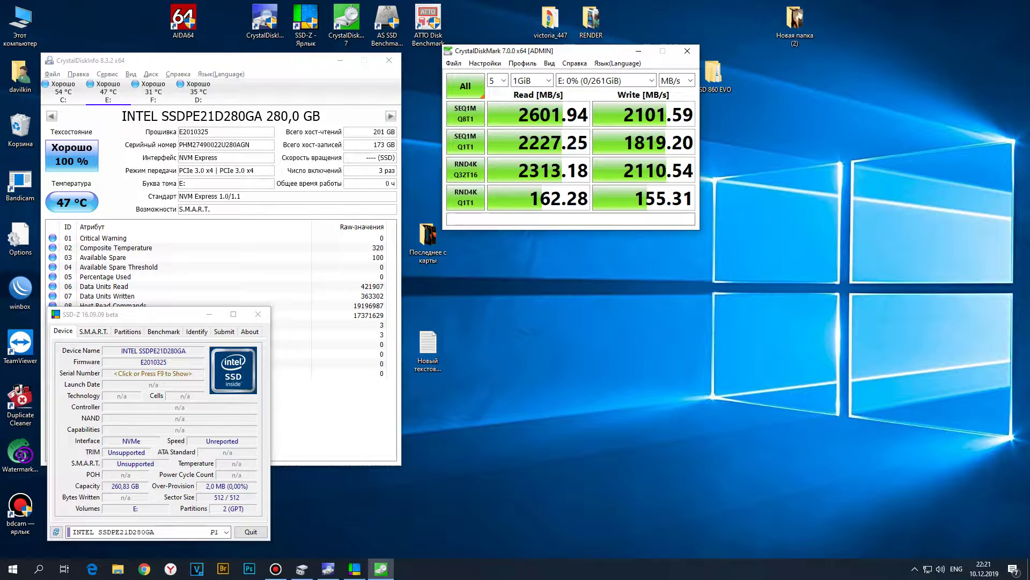
- Examine the detailed RND4K Q1T1 read and write results for drive E: and bring CrystalDiskInfo to the front
mouse_move(543, 196)
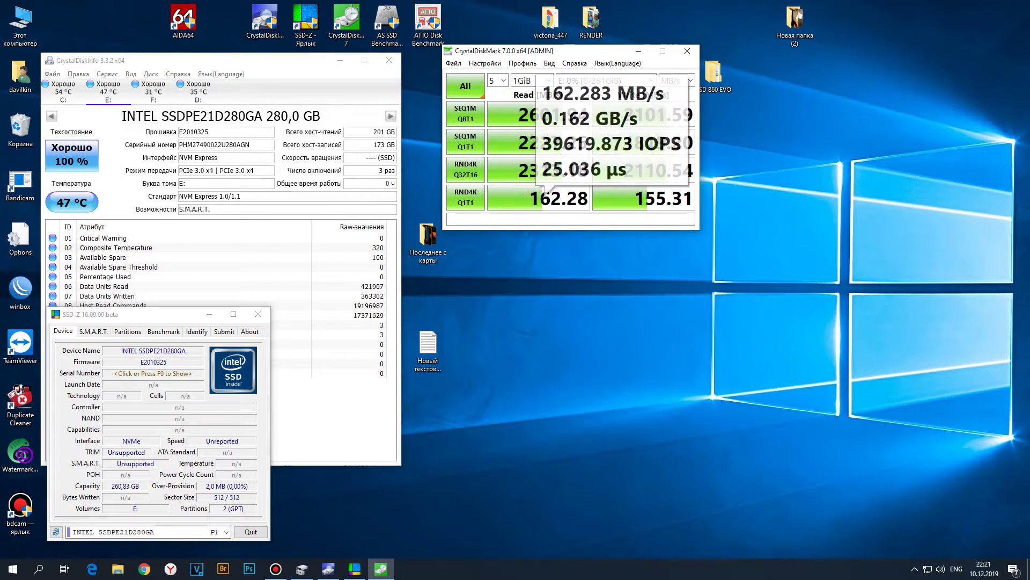
mouse_move(625, 196)
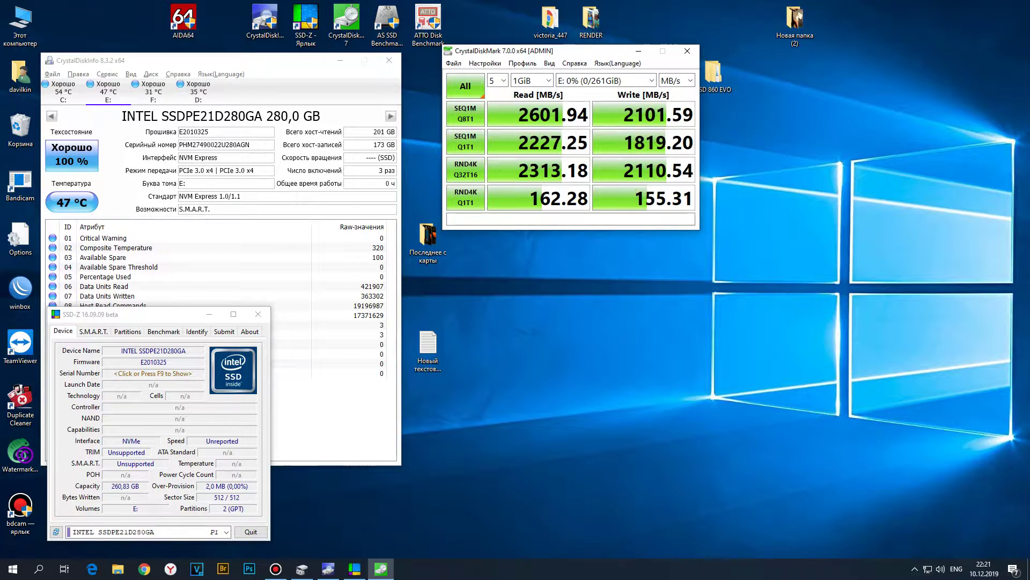
key(alt+Tab)
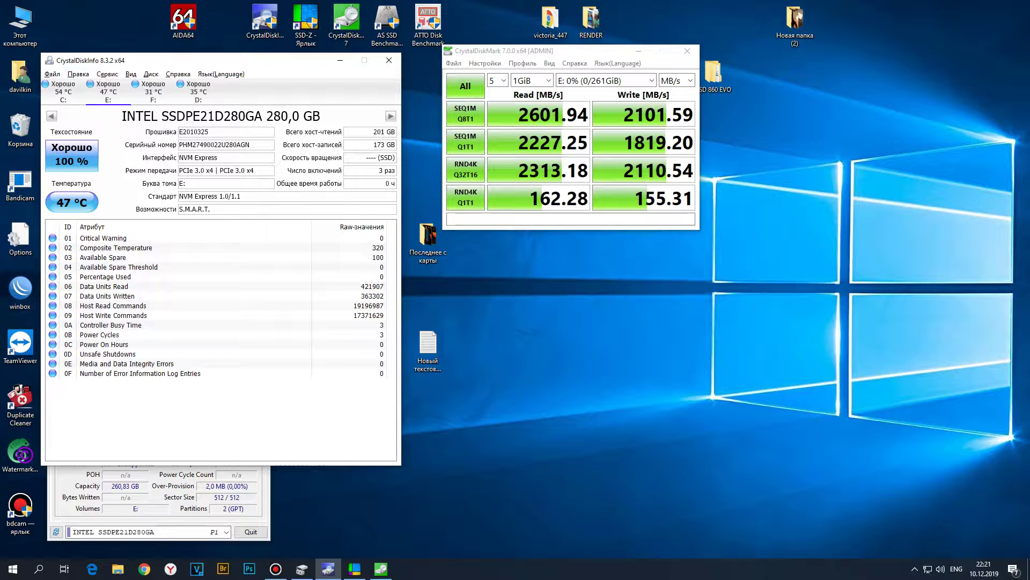
- Open a second CrystalDiskMark window beside the first and run all tests on drive C: with 5 passes of 1GiB
drag(590, 51, 587, 61)
double_click(346, 22)
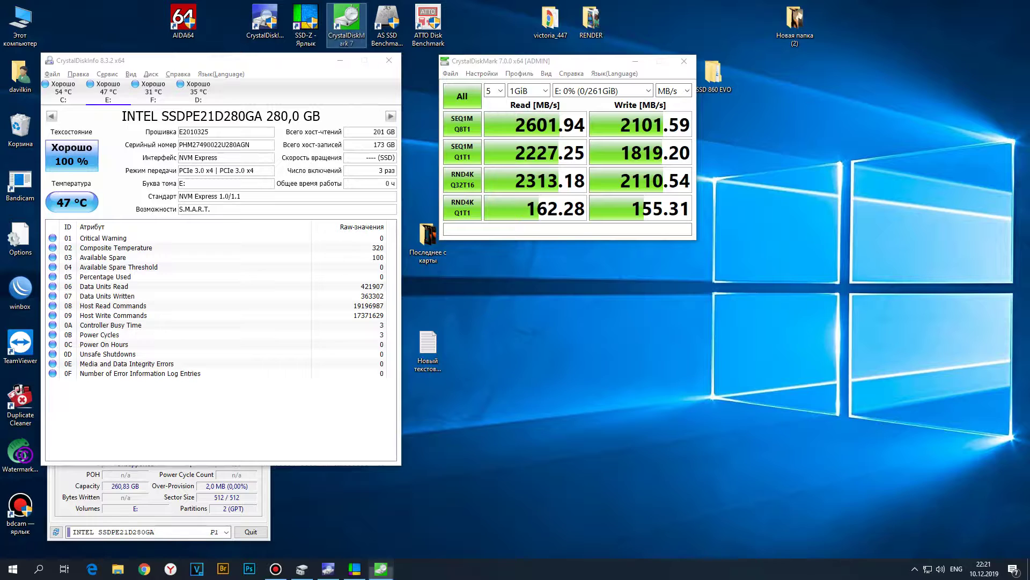
drag(507, 196, 861, 65)
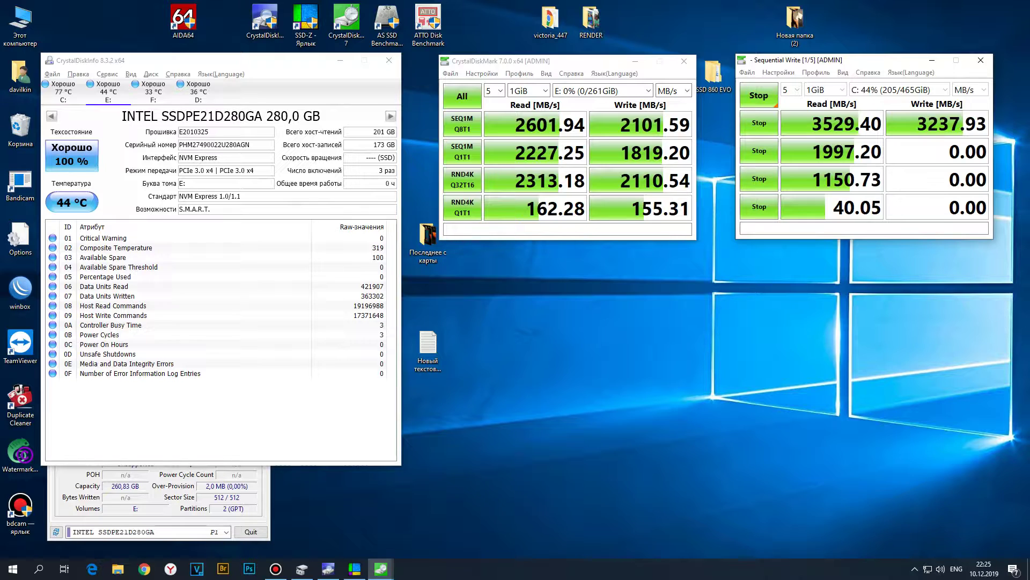
- Compare the temperature and health data of drives C: and E: in CrystalDiskInfo during the benchmark
click(63, 87)
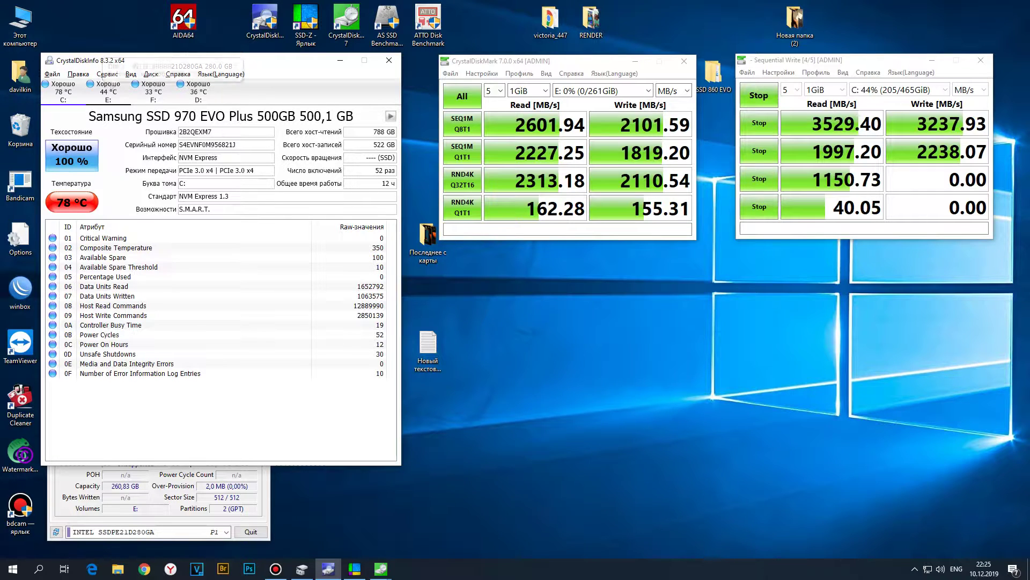
click(104, 87)
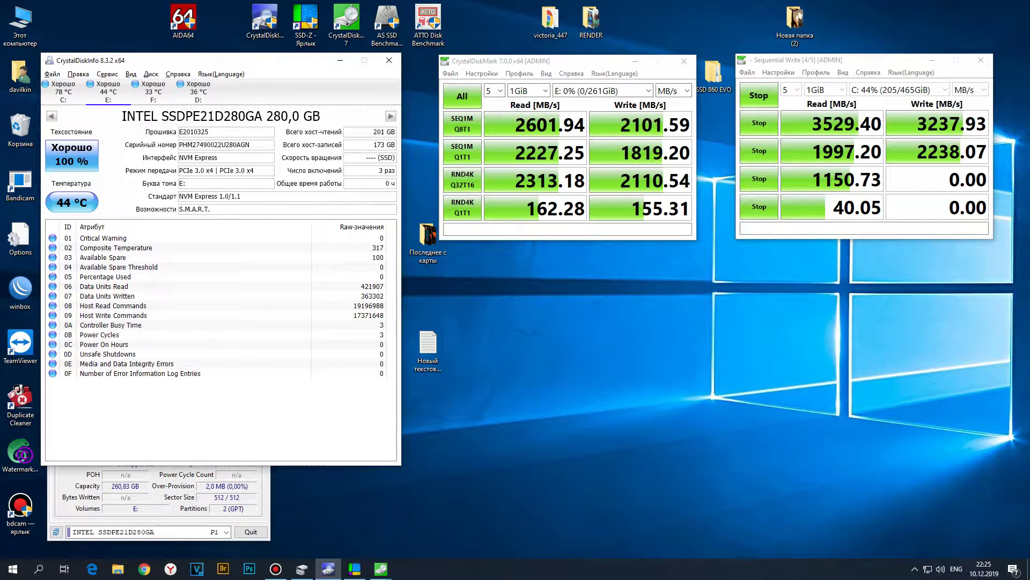
click(64, 87)
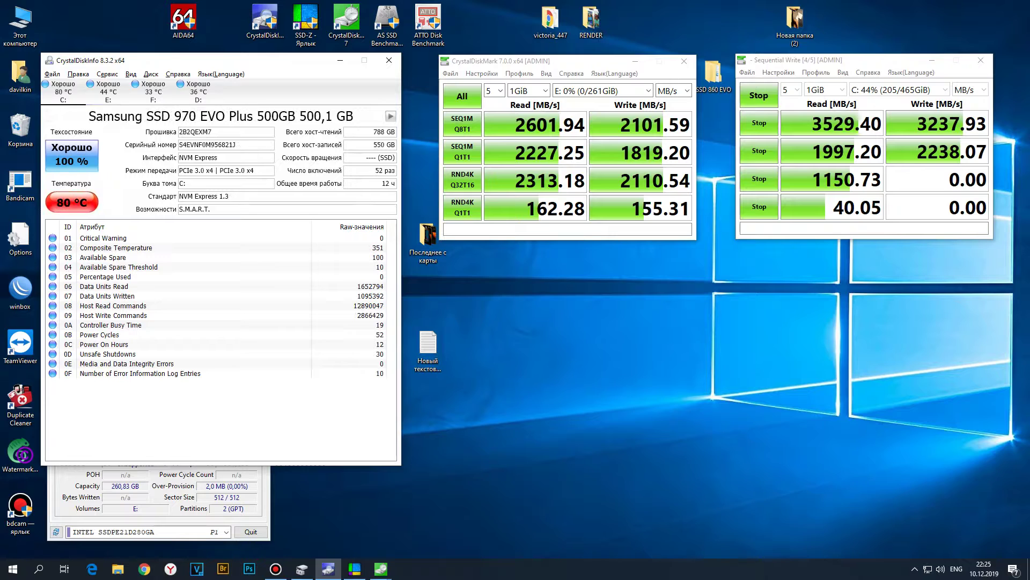
click(105, 87)
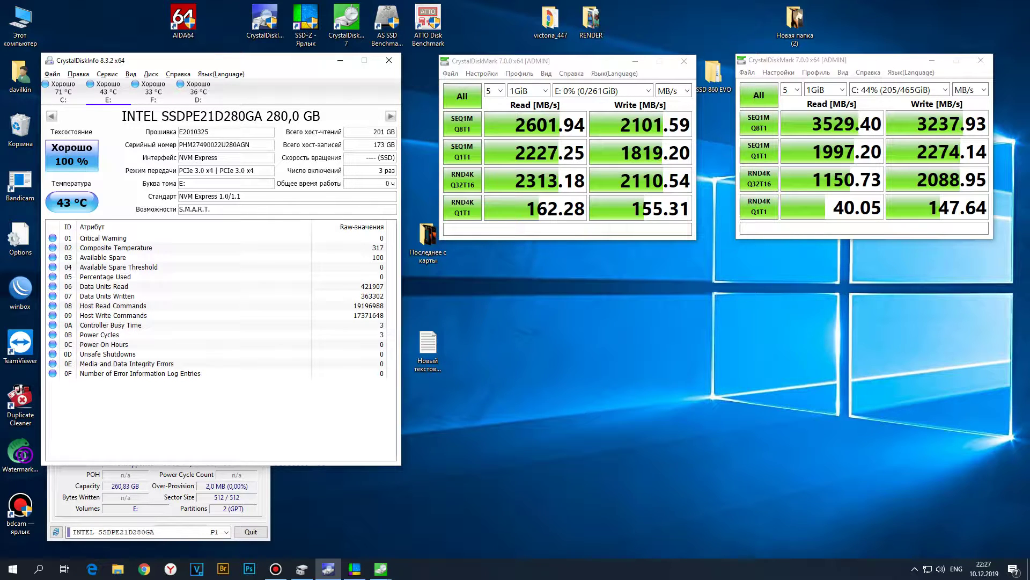
- Compare the detailed RND4K Q1T1 read results of drives E: and C: in the two CrystalDiskMark windows
mouse_move(536, 206)
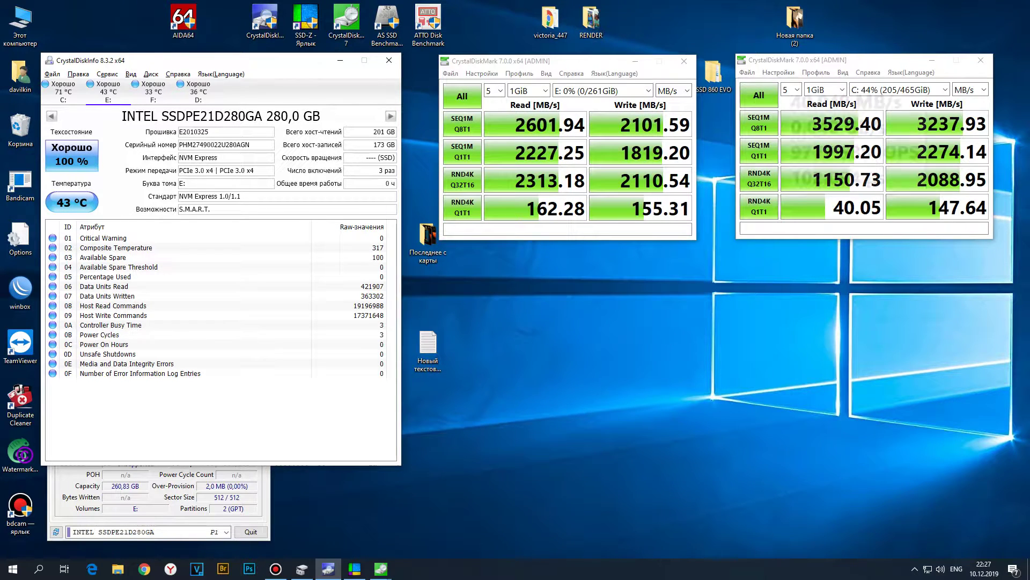
mouse_move(816, 209)
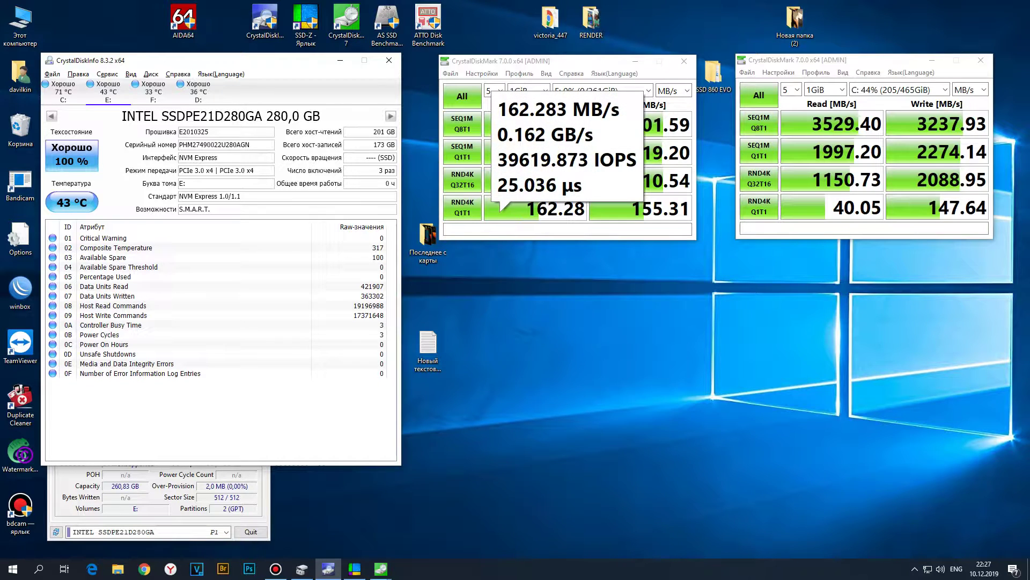
mouse_move(507, 207)
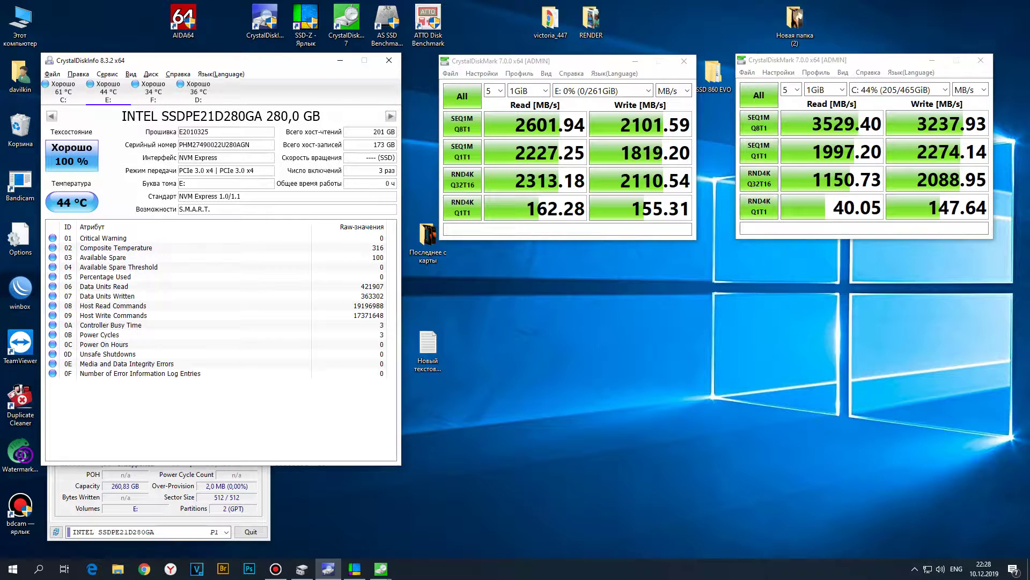
- Open AS SSD Benchmark below the E: CrystalDiskMark results and run the 1 GB test on E: INTEL SSDPE21D280GA
click(387, 24)
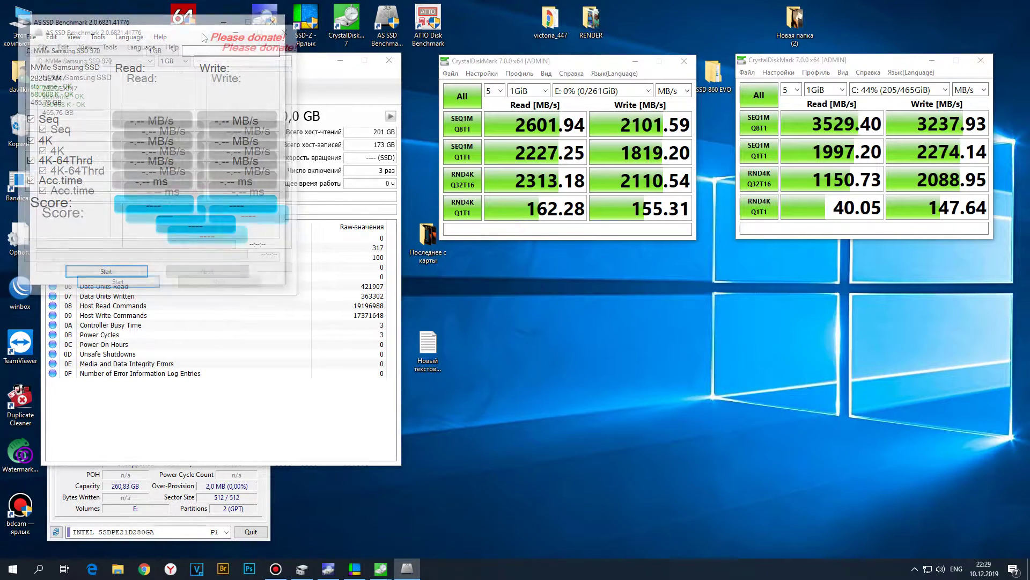
drag(199, 28, 606, 272)
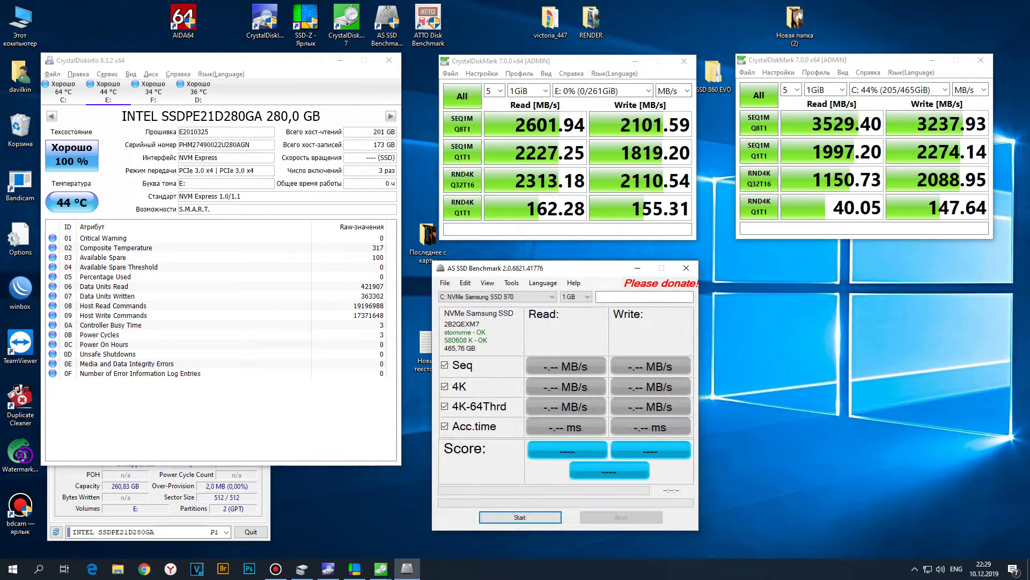
click(551, 296)
click(477, 320)
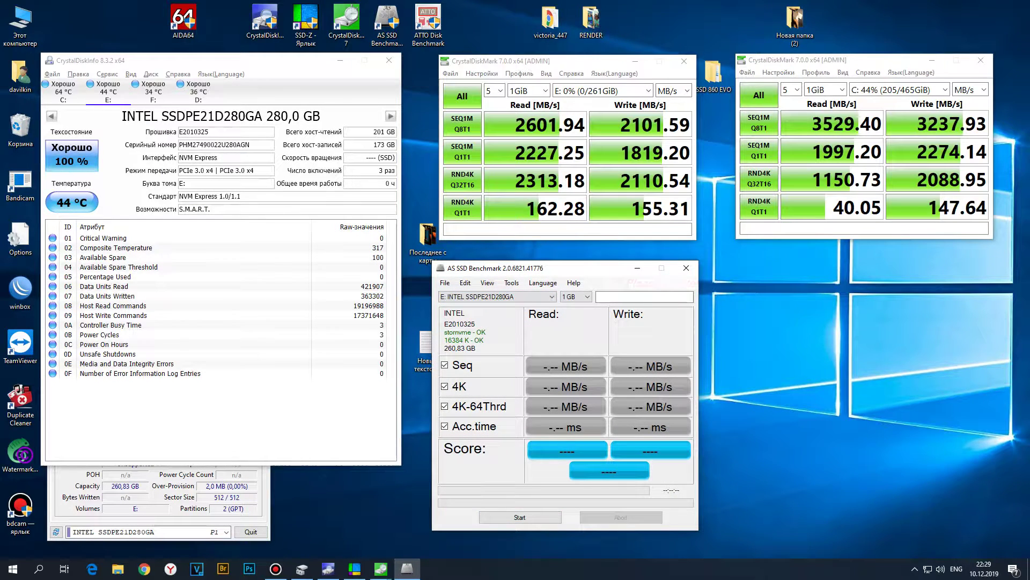
click(519, 517)
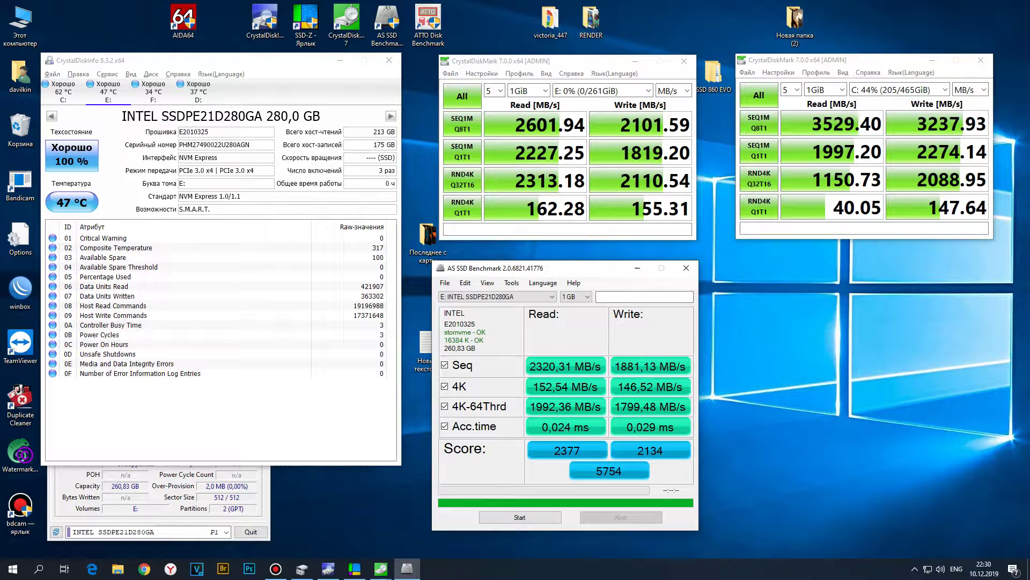
- Open AS SSD's Copy-Benchmark, place it beside the main benchmark window, and run the ISO, Program and Game tests
click(512, 282)
click(537, 295)
drag(134, 36, 825, 268)
click(815, 436)
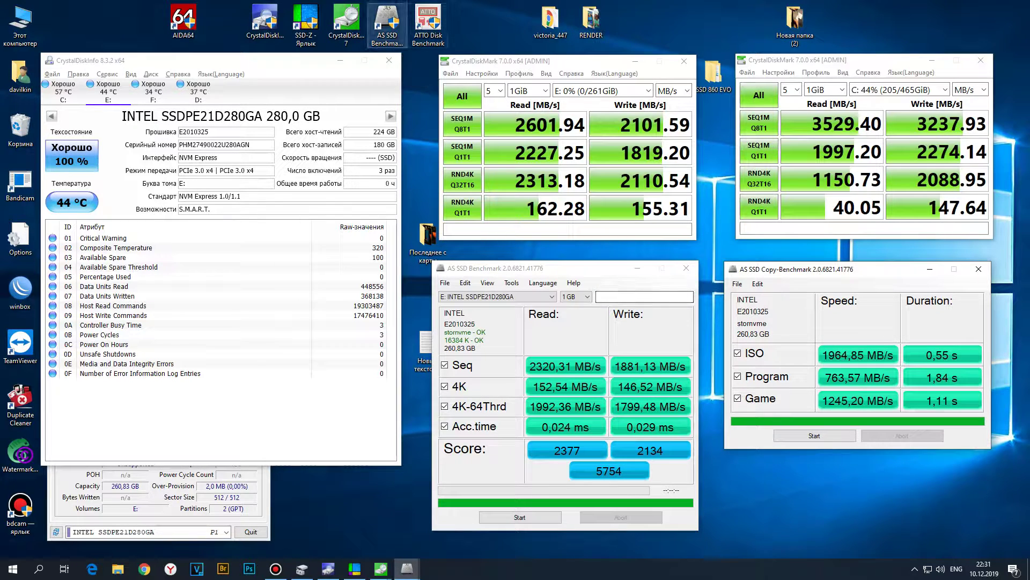
- Open ATTO Disk Benchmark, place it over the AS SSD Copy-Benchmark window, and select drive E: for testing
double_click(428, 24)
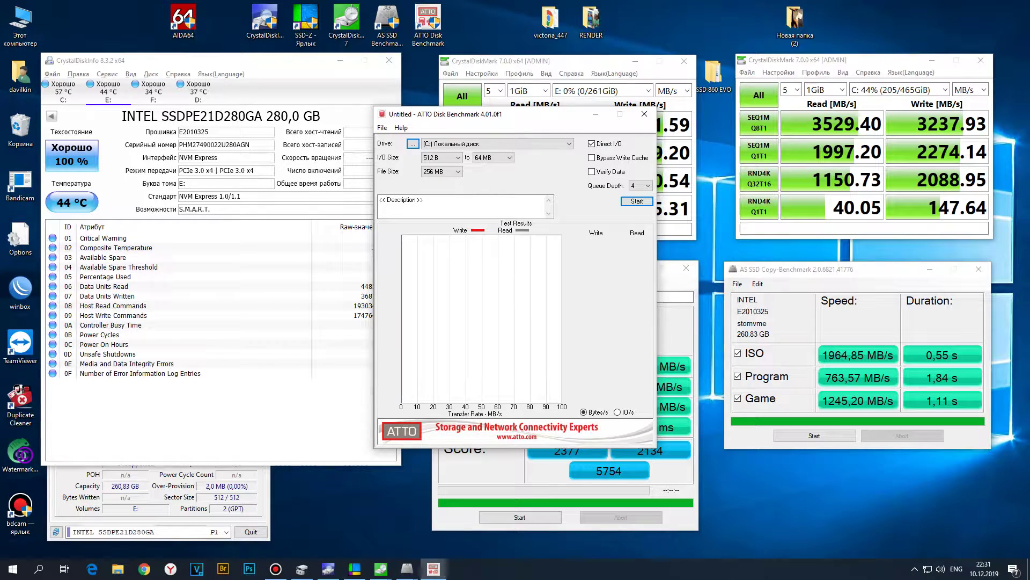
drag(545, 122, 895, 131)
click(858, 152)
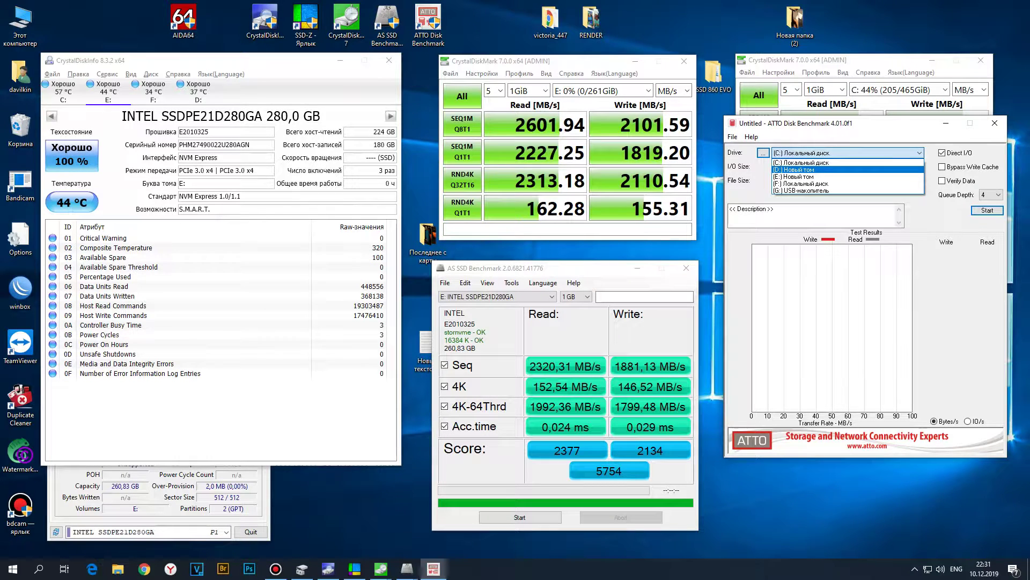
click(795, 176)
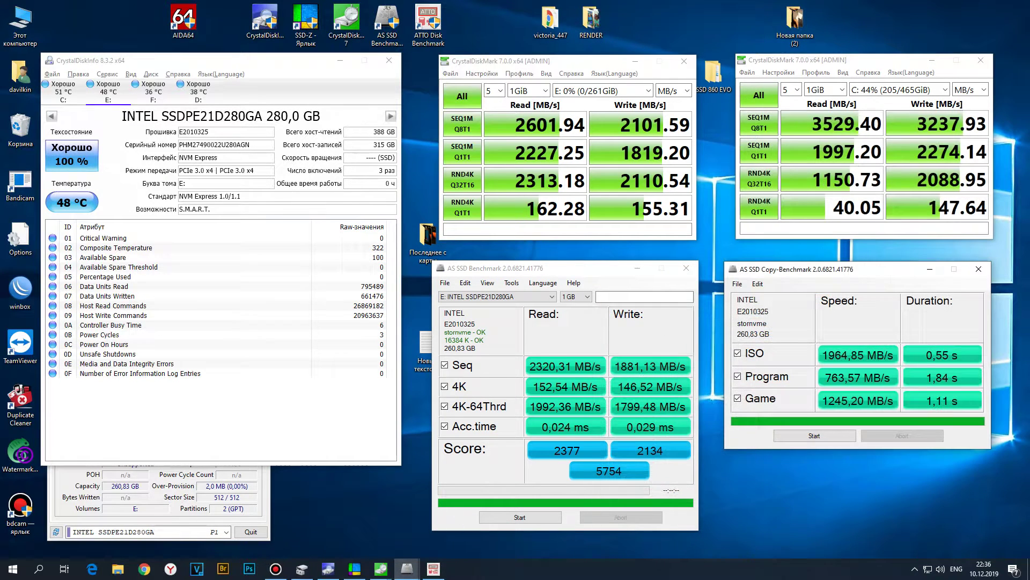
- Minimize the AS SSD, CrystalDiskMark and SSD-Z windows, keeping only CrystalDiskInfo on the desktop
click(930, 269)
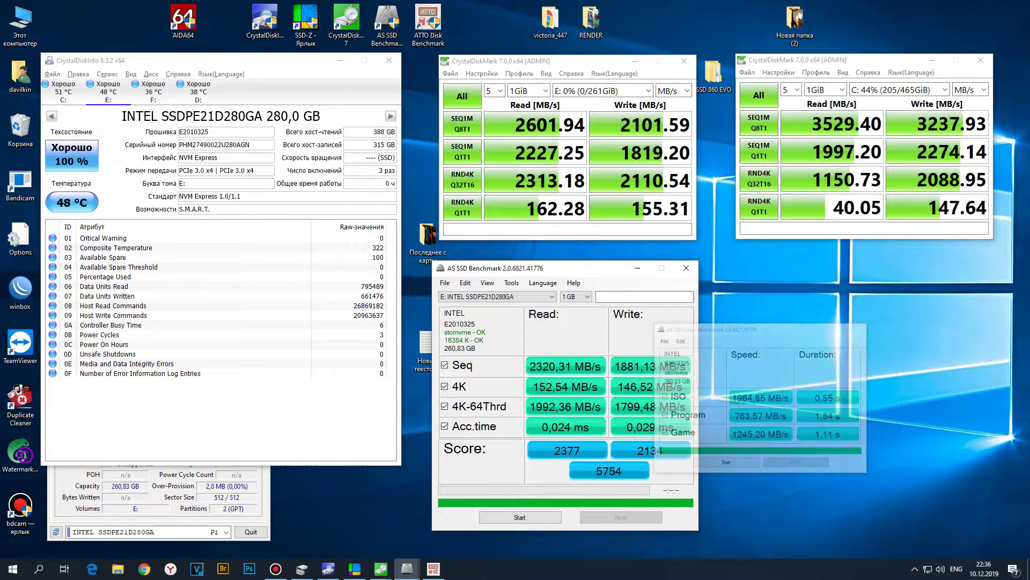
click(932, 60)
click(637, 268)
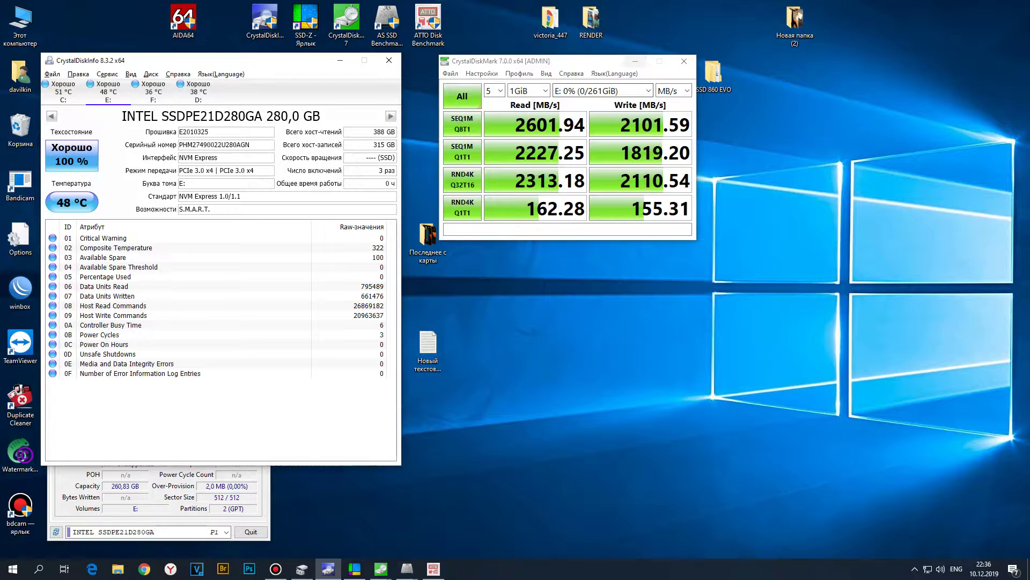
click(635, 60)
key(alt+Tab)
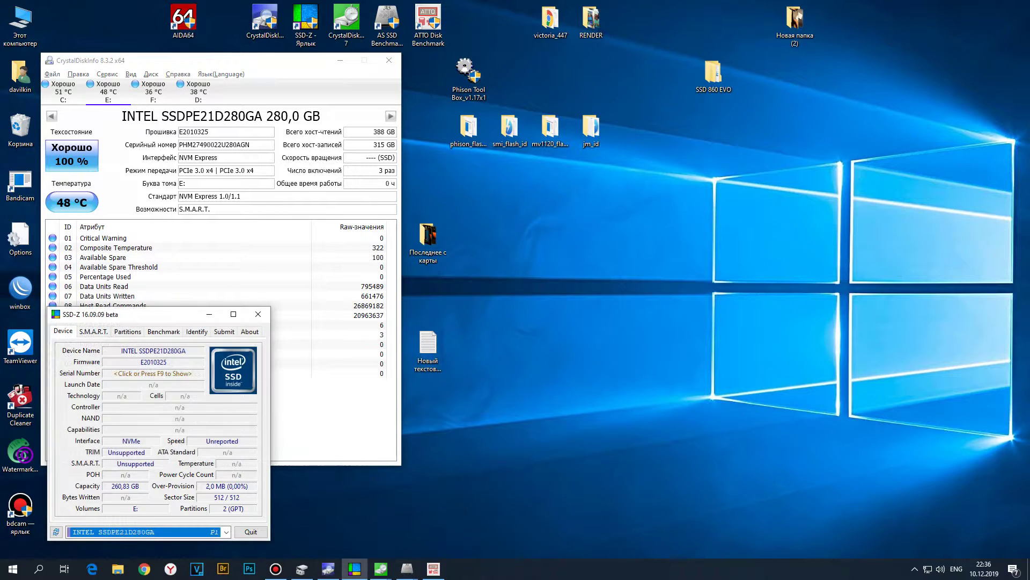
key(super+Down)
- Open drive E: in File Explorer, copy the RENDER folder from the desktop onto it, and place the progress window over the folder
click(591, 22)
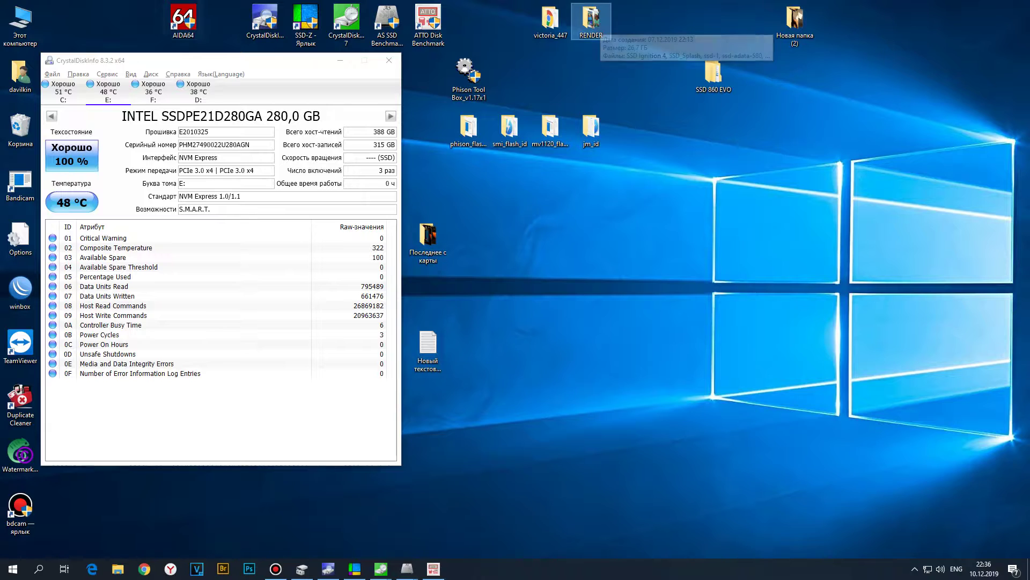
click(20, 24)
key(Return)
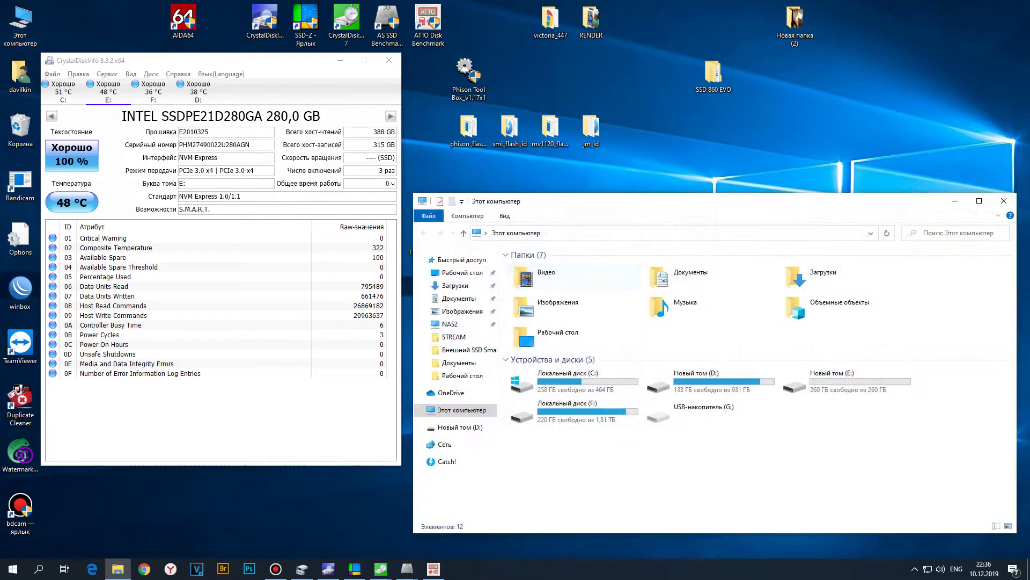
double_click(832, 380)
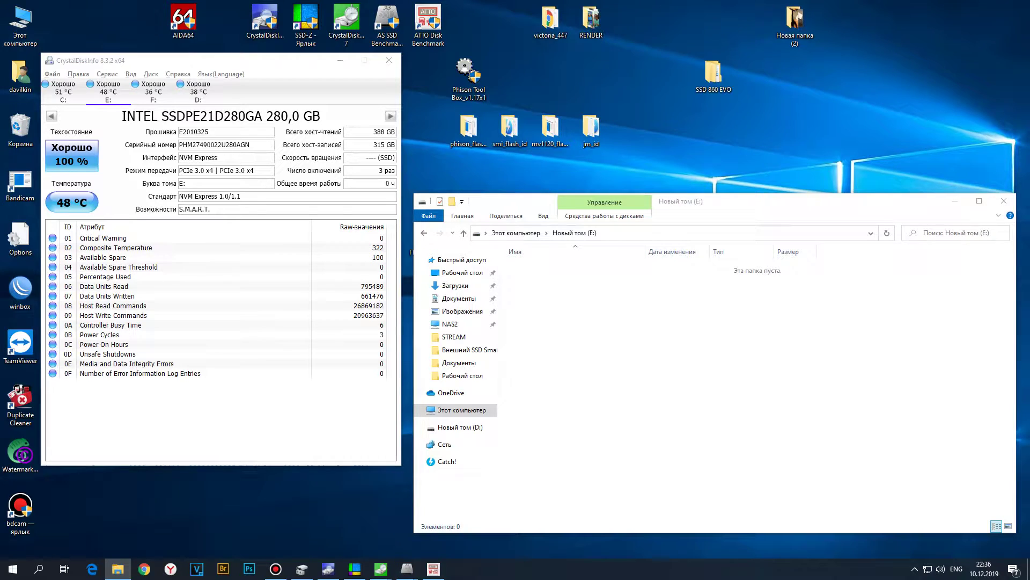
drag(591, 22, 644, 322)
drag(254, 141, 698, 303)
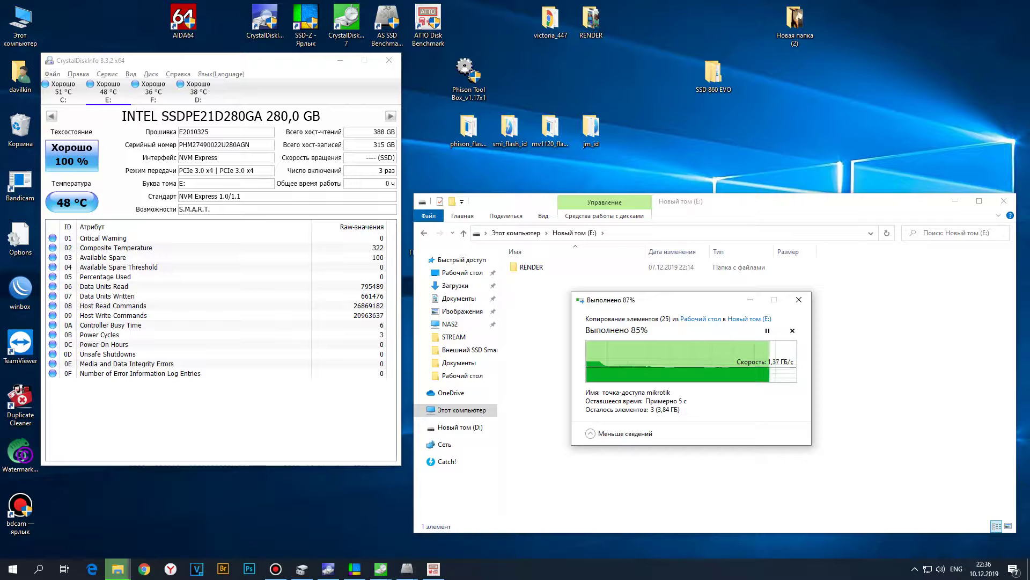
- Rename the copied RENDER folder on drive E: as RENDER1
key(F2)
key(End)
text(1)
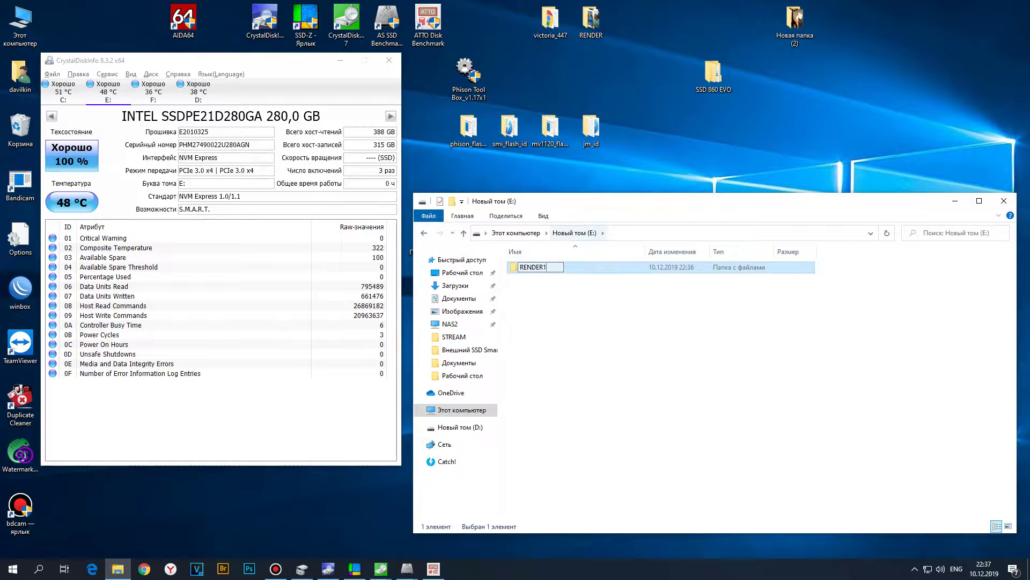
key(Return)
- Copy the desktop RENDER folder to drive E: a second time and rename the copy as 2
drag(591, 21, 605, 318)
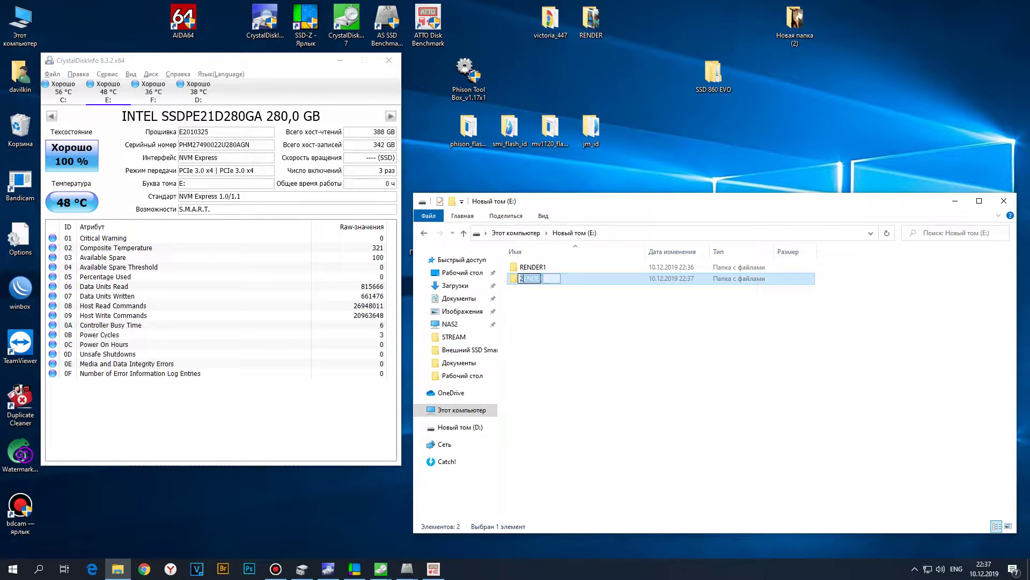
text(2)
key(Return)
- Copy the RENDER folder to drive E: again, rename that copy as RENDER3, and start another copy of the folder
drag(590, 19, 594, 299)
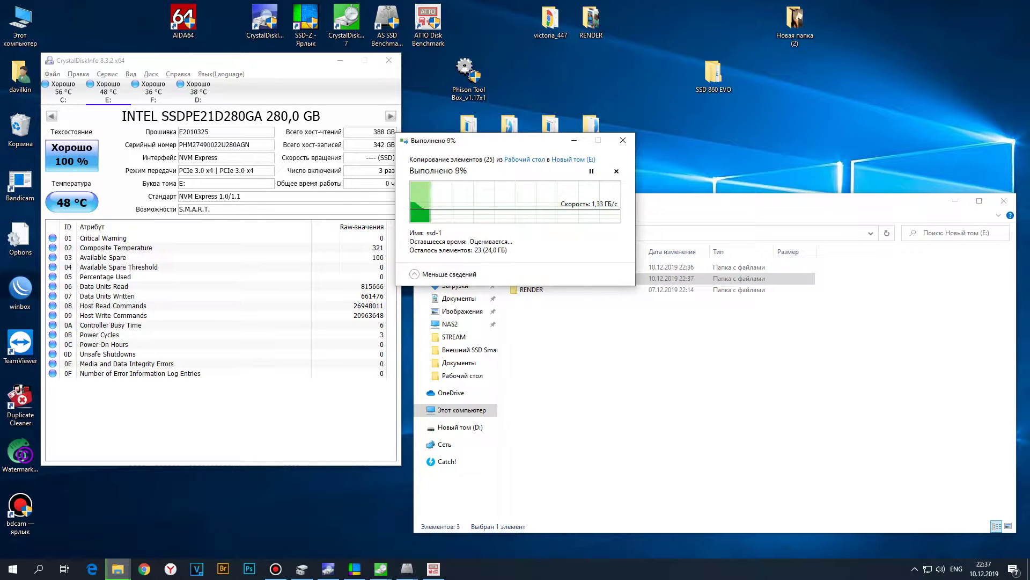
drag(519, 143, 701, 336)
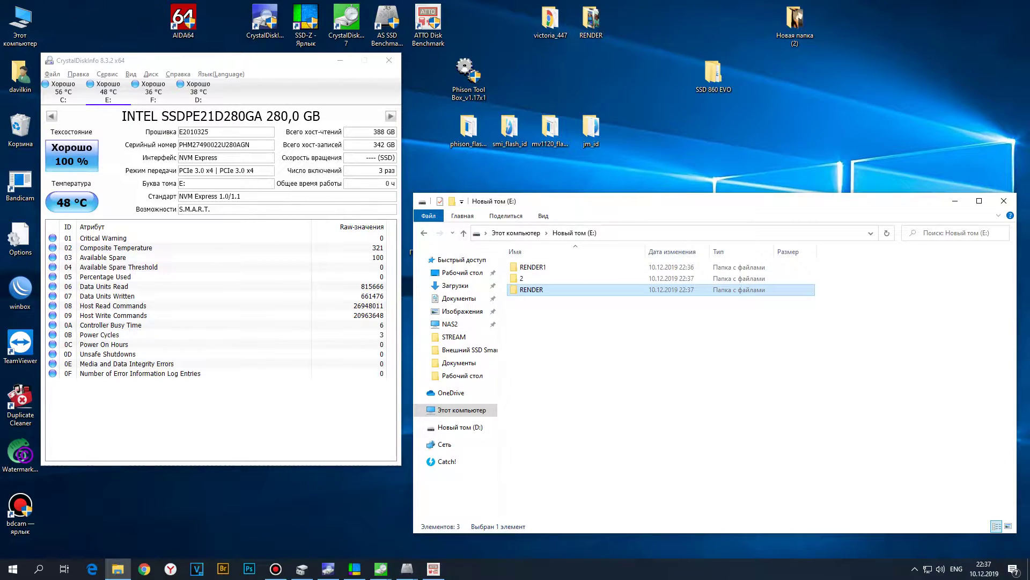
key(F2)
key(End)
text(3)
key(Return)
key(ctrl+v)
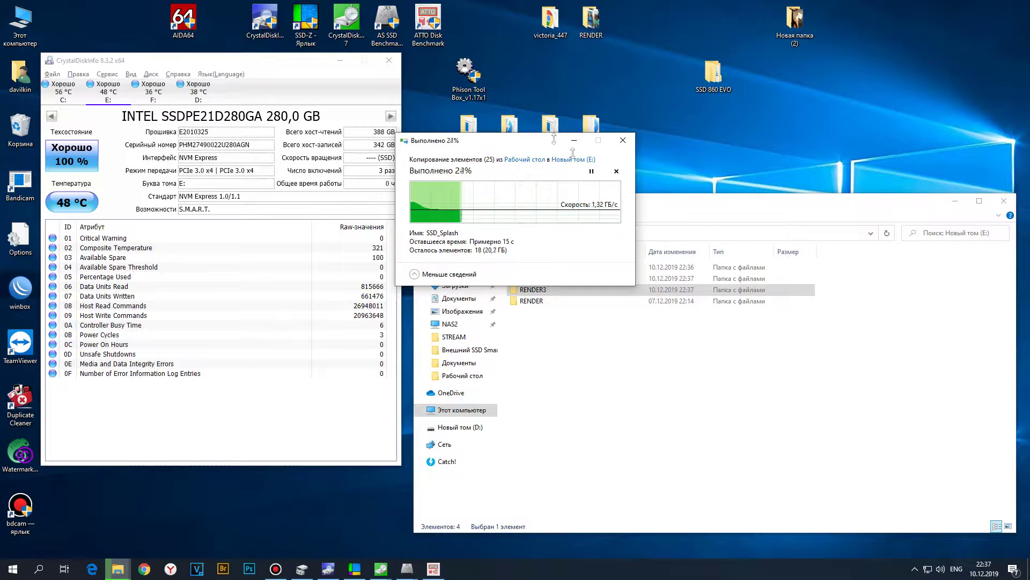
drag(554, 139, 747, 341)
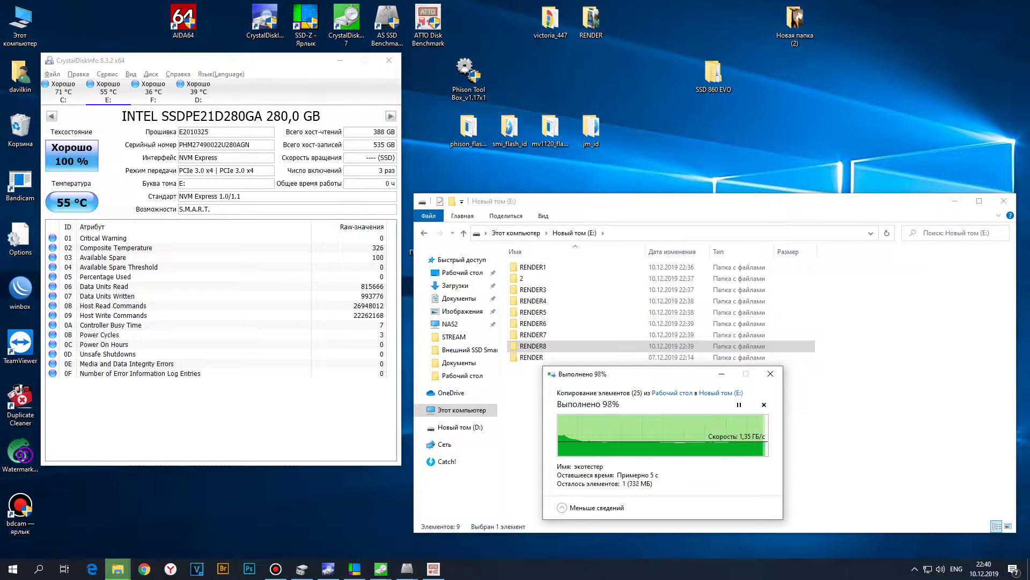
- Check the used and free space of drive E: in its properties after the folder copies
right_click(637, 401)
click(669, 393)
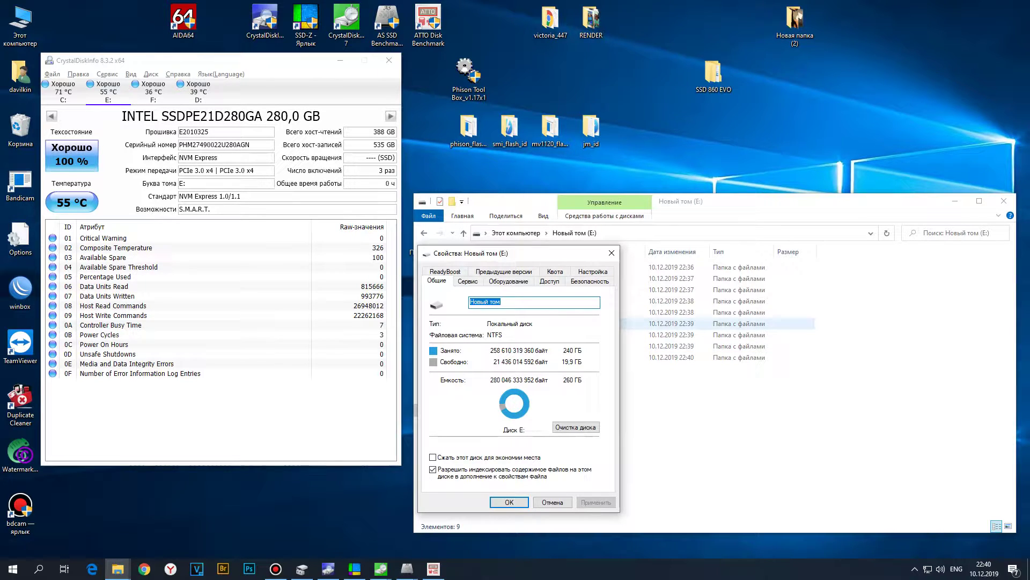
click(611, 252)
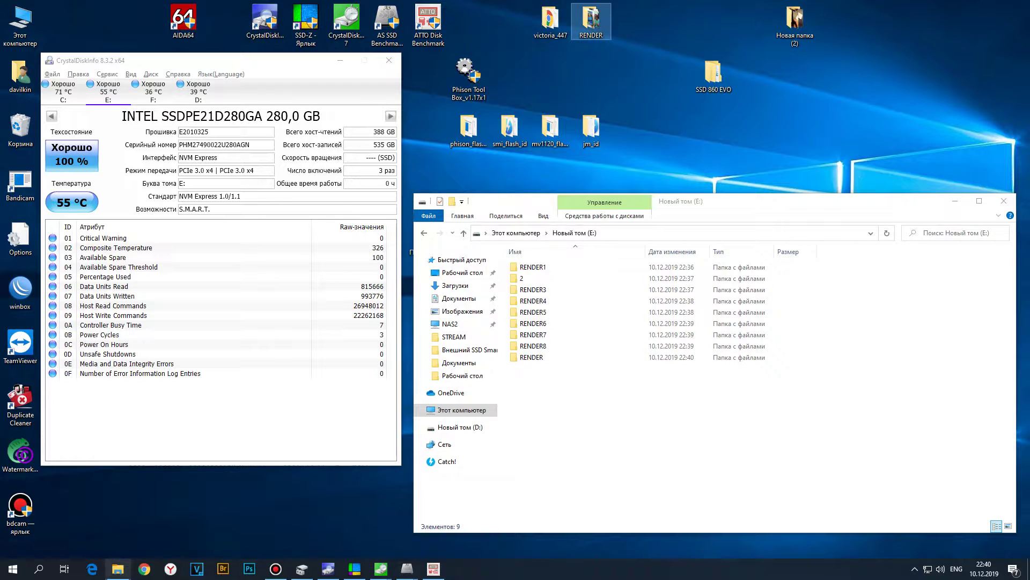
- Create a new folder on drive E: and copy 15 selected video files from the desktop RENDER folder into it
double_click(591, 20)
drag(290, 284, 595, 58)
drag(318, 88, 531, 357)
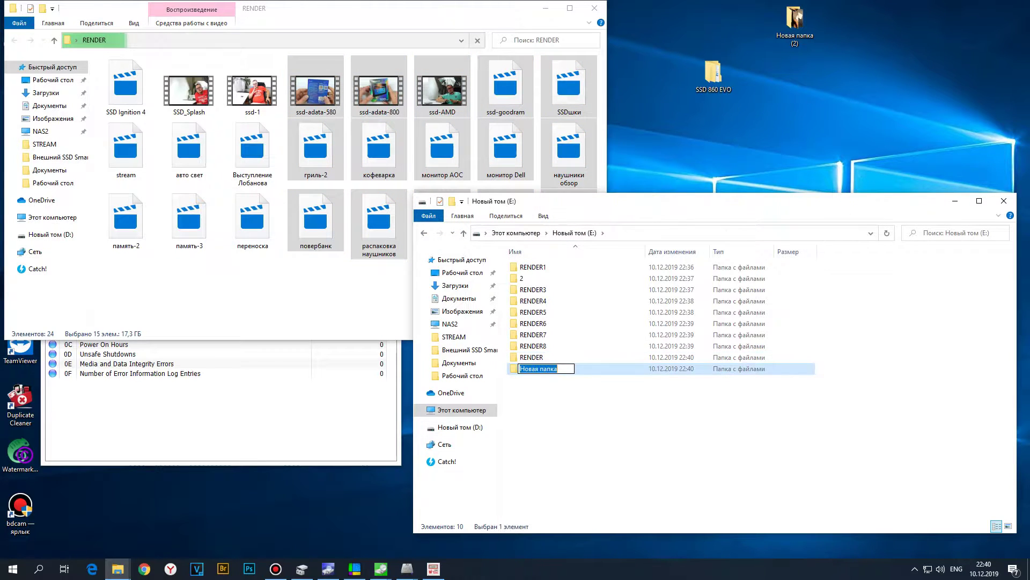
key(Return)
drag(315, 88, 540, 370)
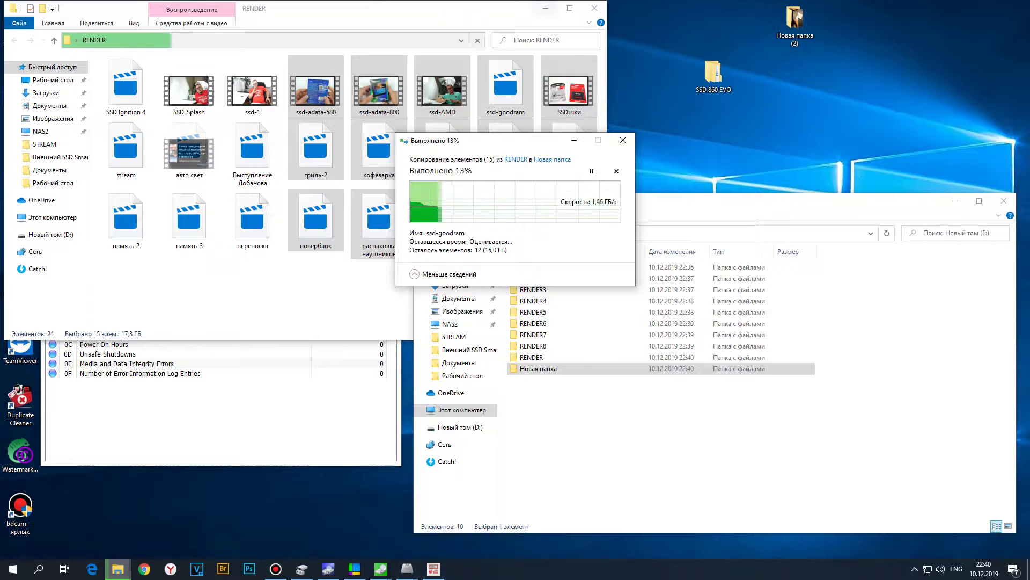
key(alt+F4)
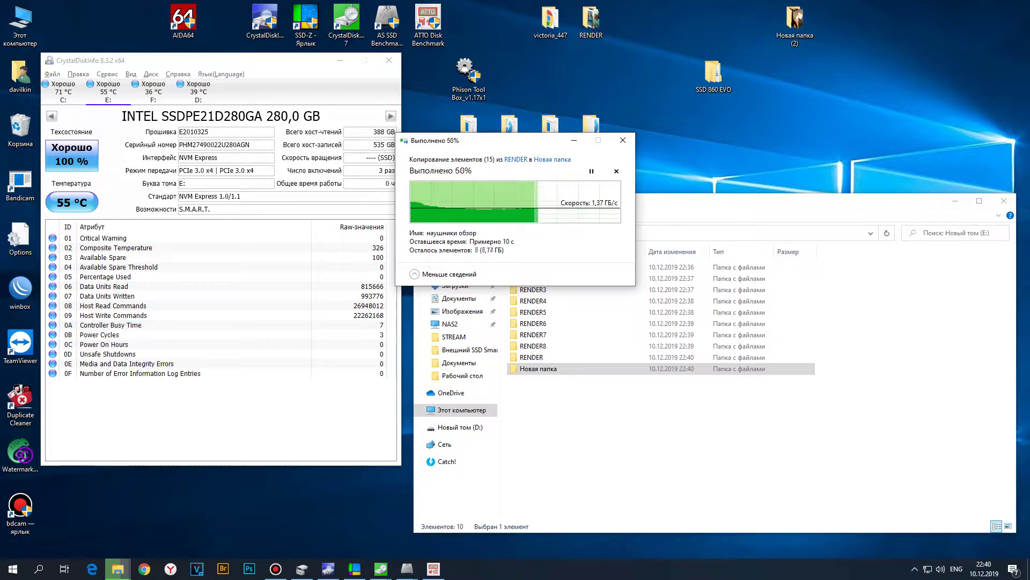
drag(530, 146, 665, 387)
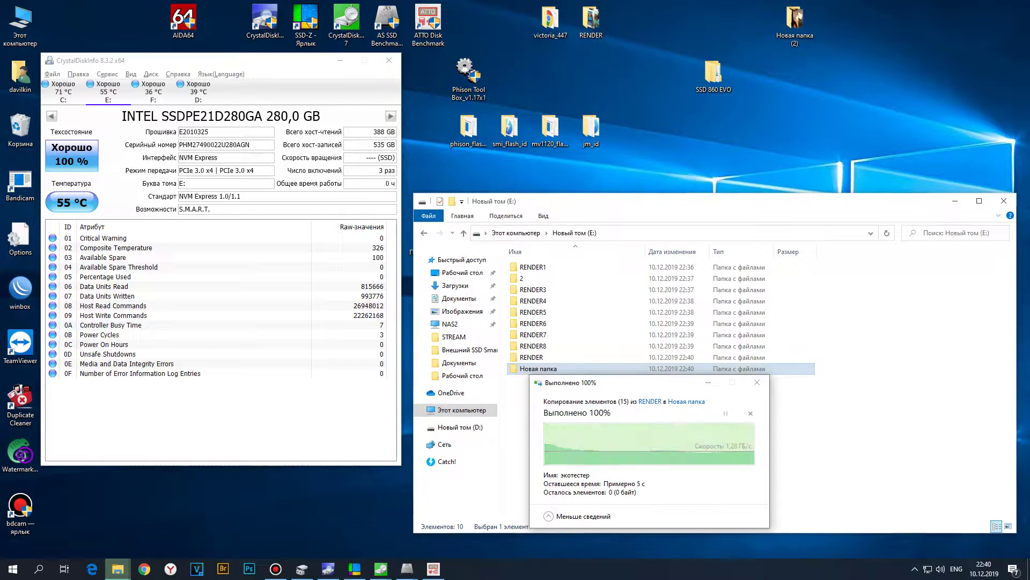
- Check the remaining free space in drive E:'s properties, and close the Explorer window
right_click(666, 258)
click(692, 415)
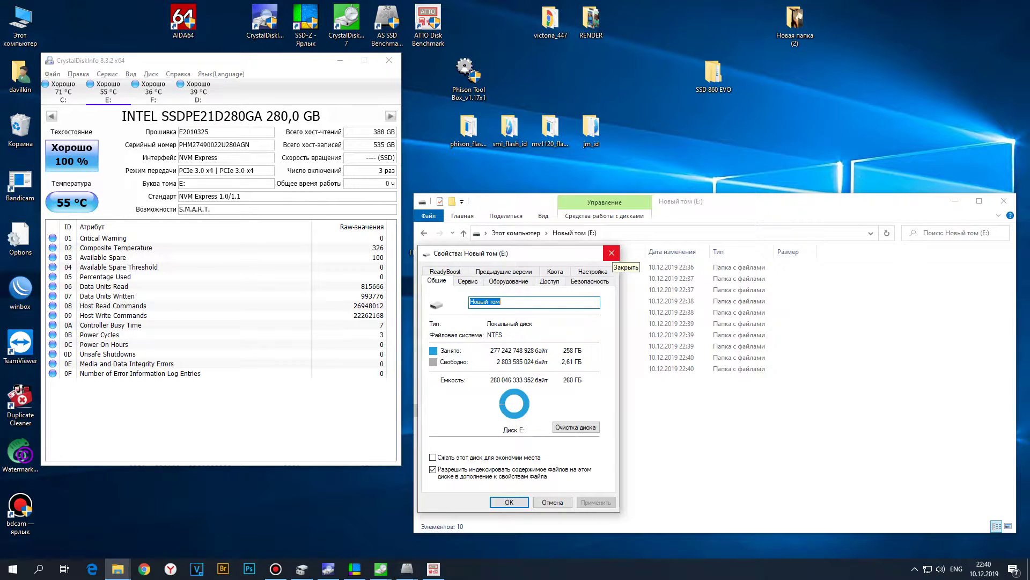
click(611, 253)
click(1004, 201)
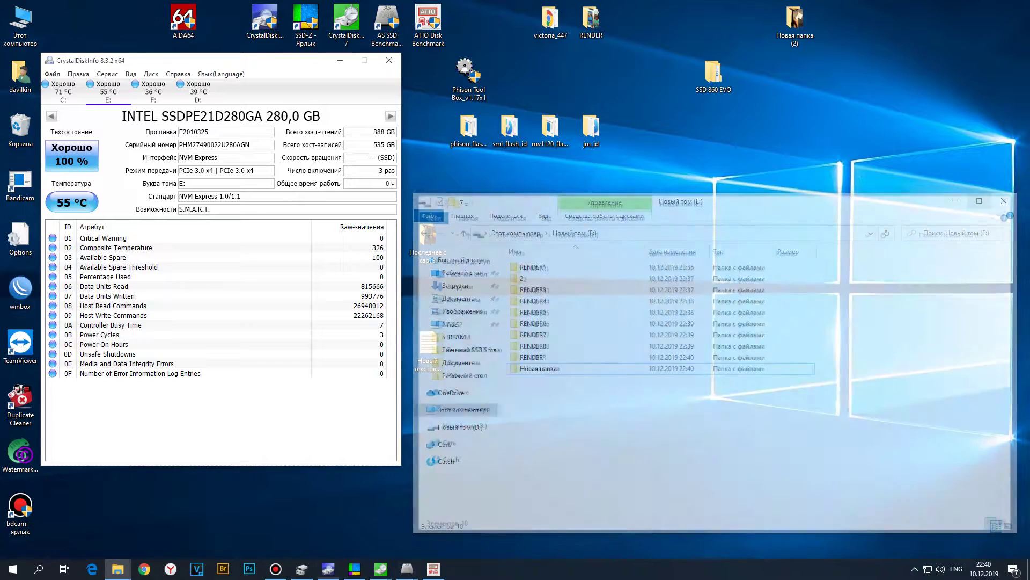
- Restore the earlier E: CrystalDiskMark results, open a new CrystalDiskMark window below them, and run all tests on the filled drive E:
mouse_move(380, 569)
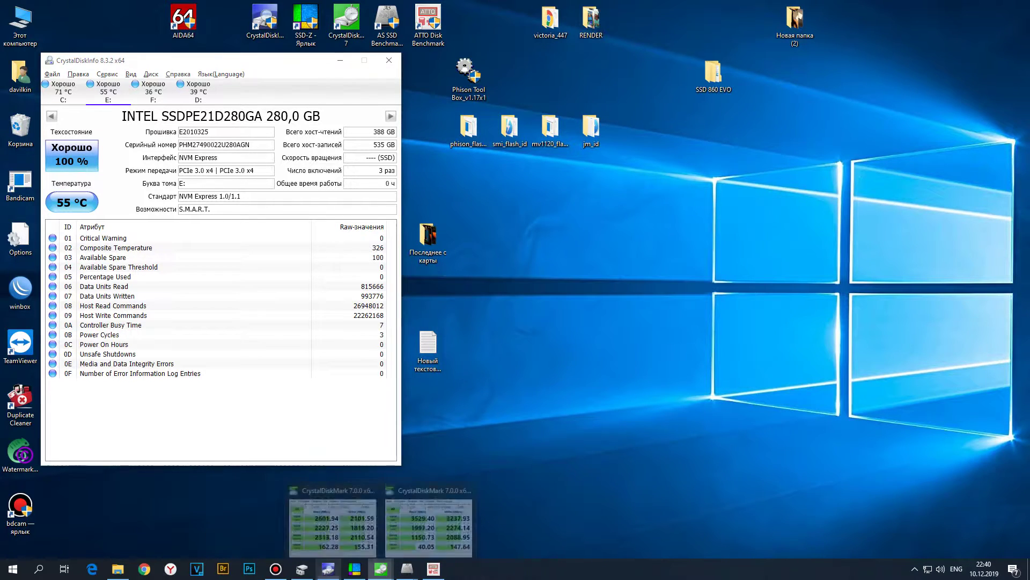
click(333, 515)
double_click(346, 21)
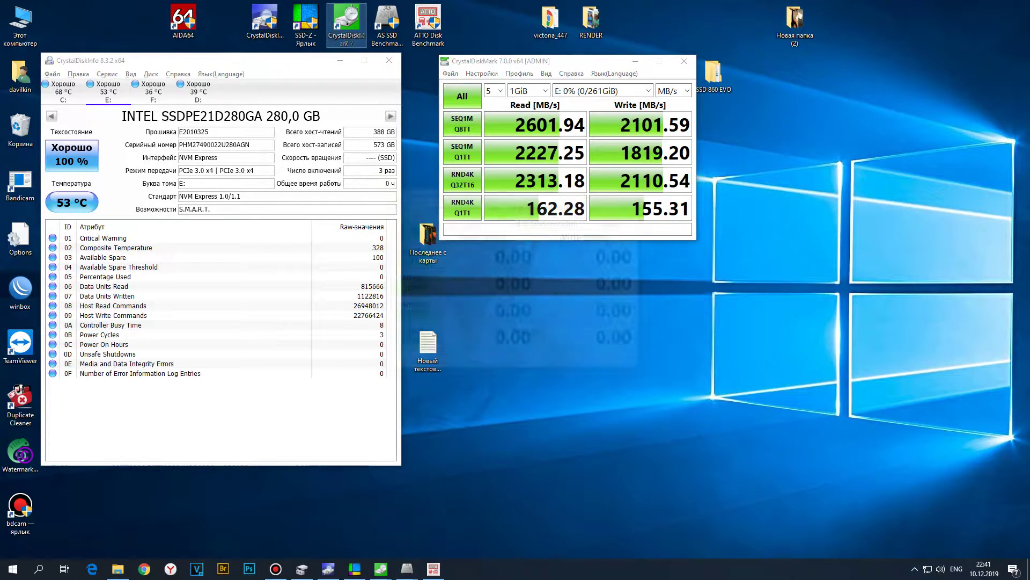
drag(568, 193, 559, 298)
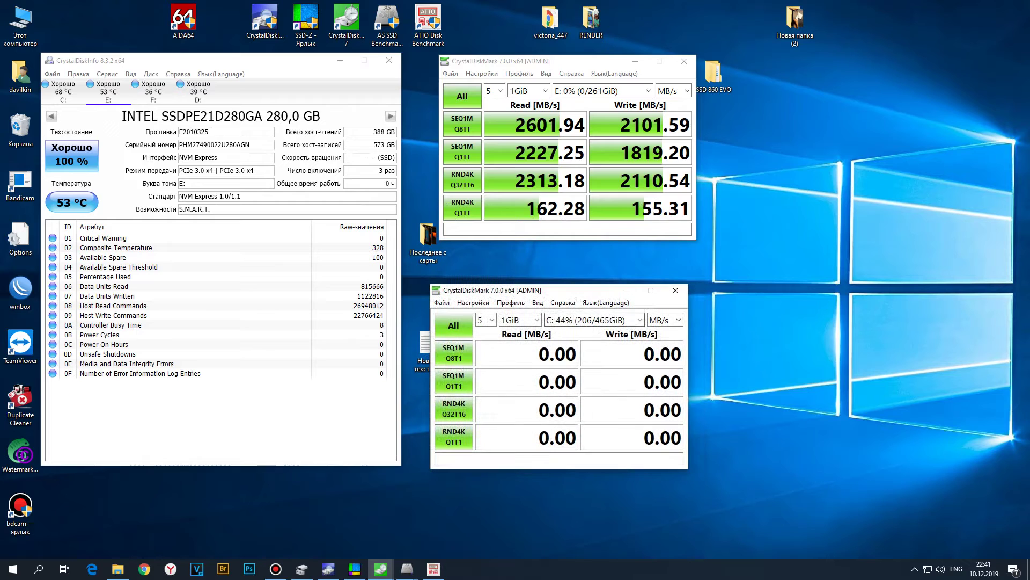
click(591, 320)
click(591, 348)
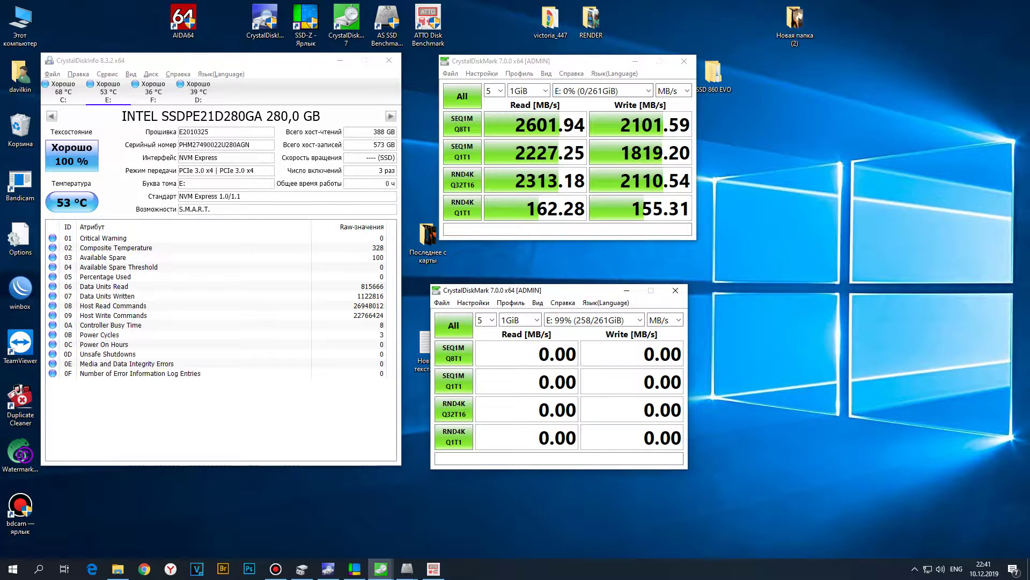
click(454, 325)
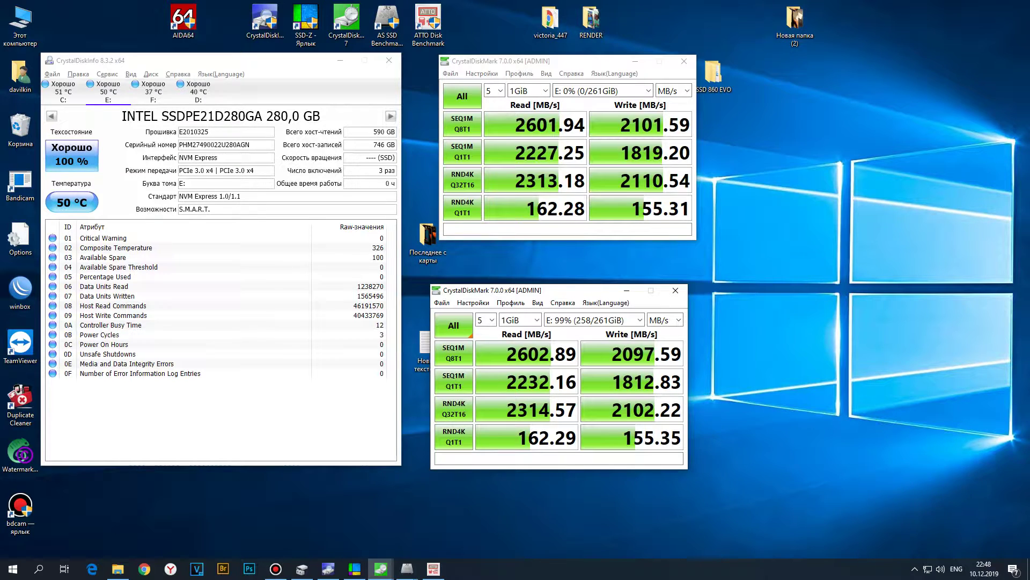
- Open AIDA64 Extreme, reduce its window from full screen, and launch its Disk Benchmark
double_click(183, 21)
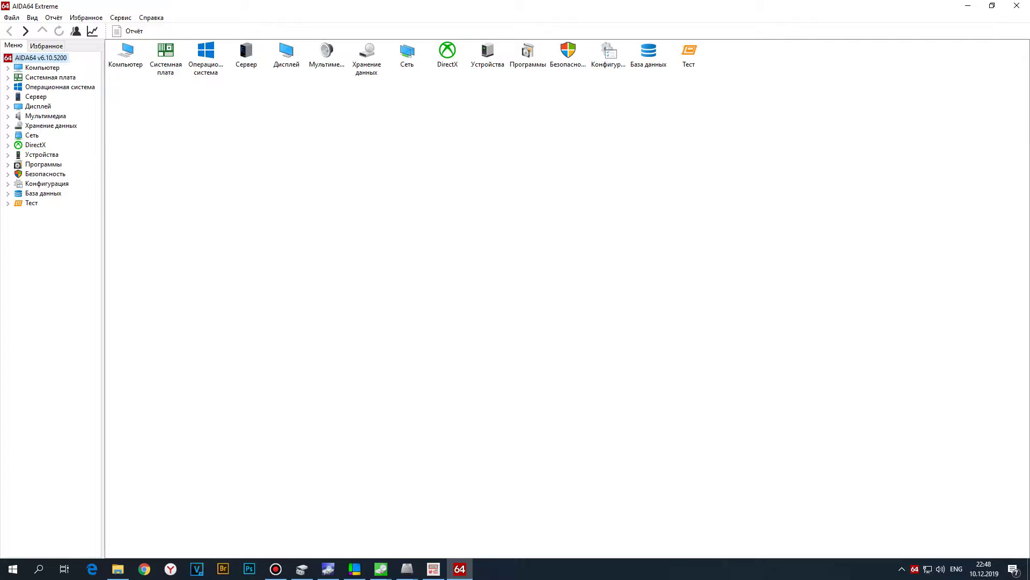
click(992, 5)
click(389, 132)
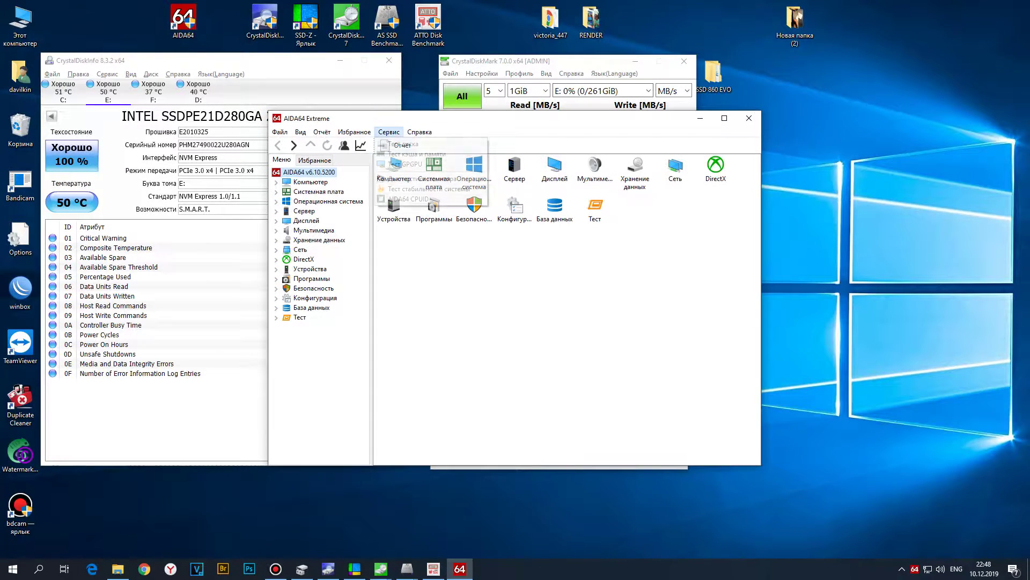
click(408, 153)
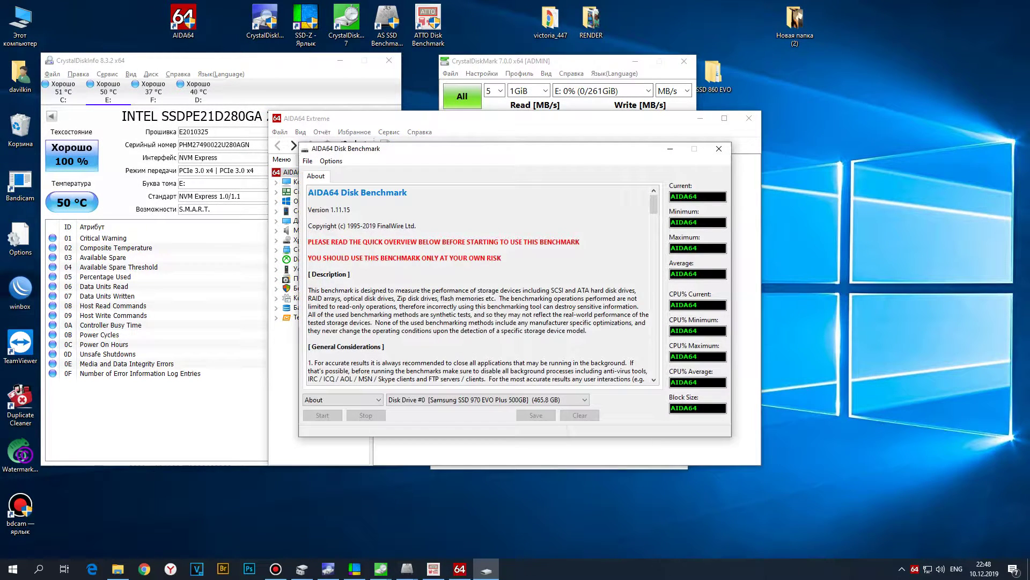
- Set up a Linear Write test on Disk Drive #1, INTEL SSDPE21D280GA, in AIDA64 Disk Benchmark
click(584, 399)
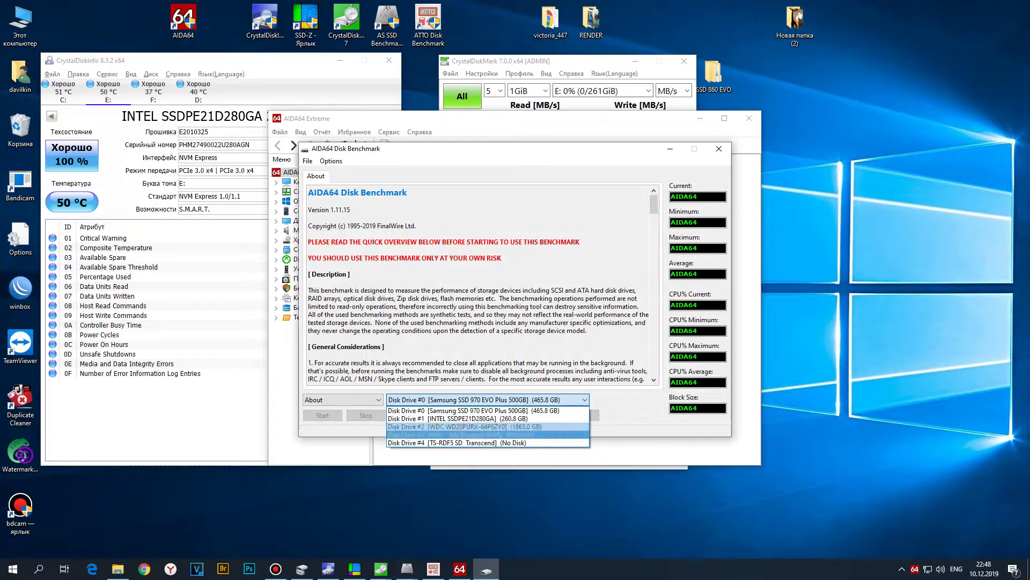
key(Return)
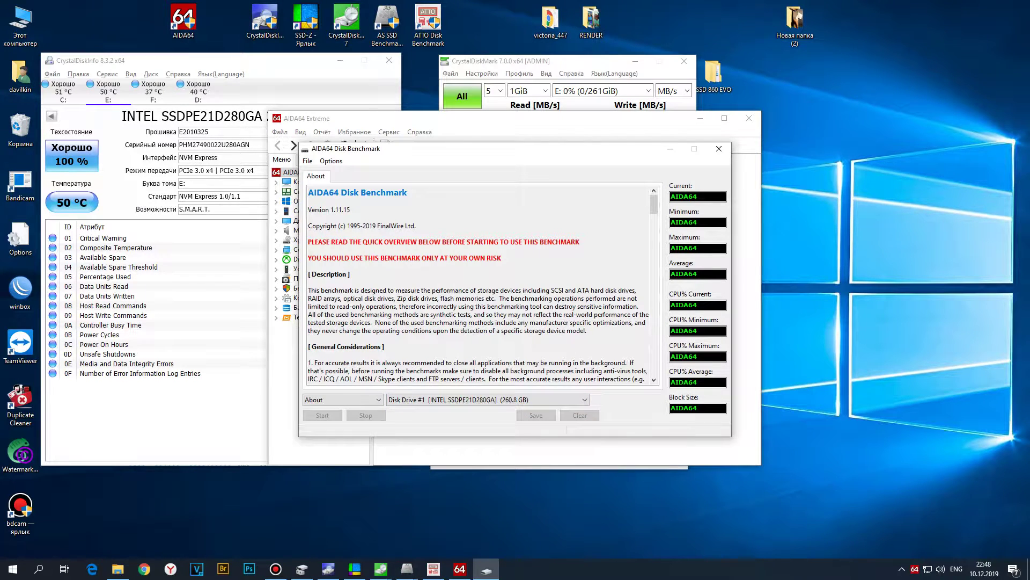
click(343, 400)
click(332, 467)
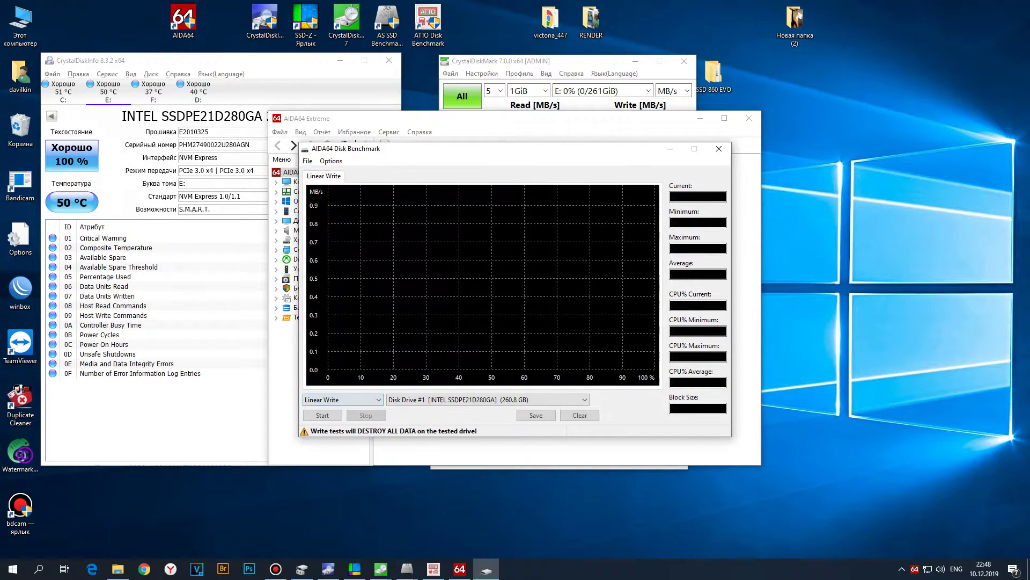
- Start the Linear Write test on the Intel SSD and confirm destroying all data on the drive
click(322, 415)
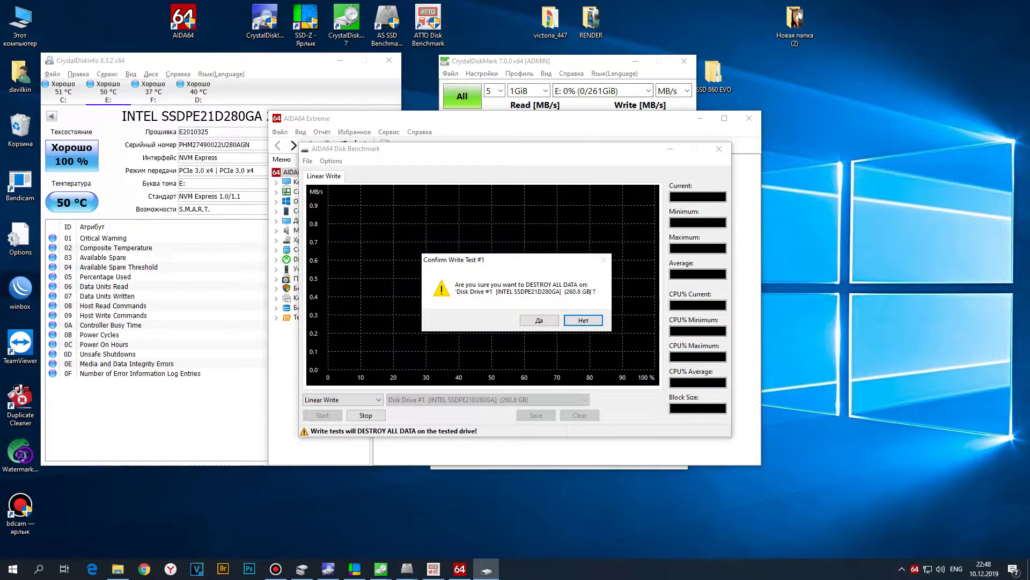
click(539, 320)
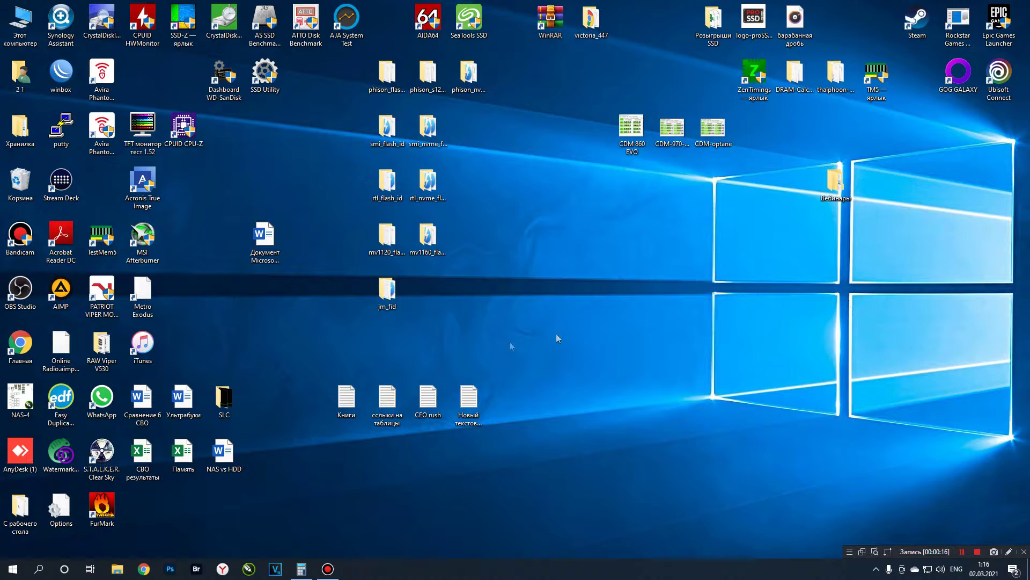
- Open CrystalDiskInfo, show the Intel system drive C:, and place its window beside the desktop's CrystalDiskMark screenshots
click(100, 19)
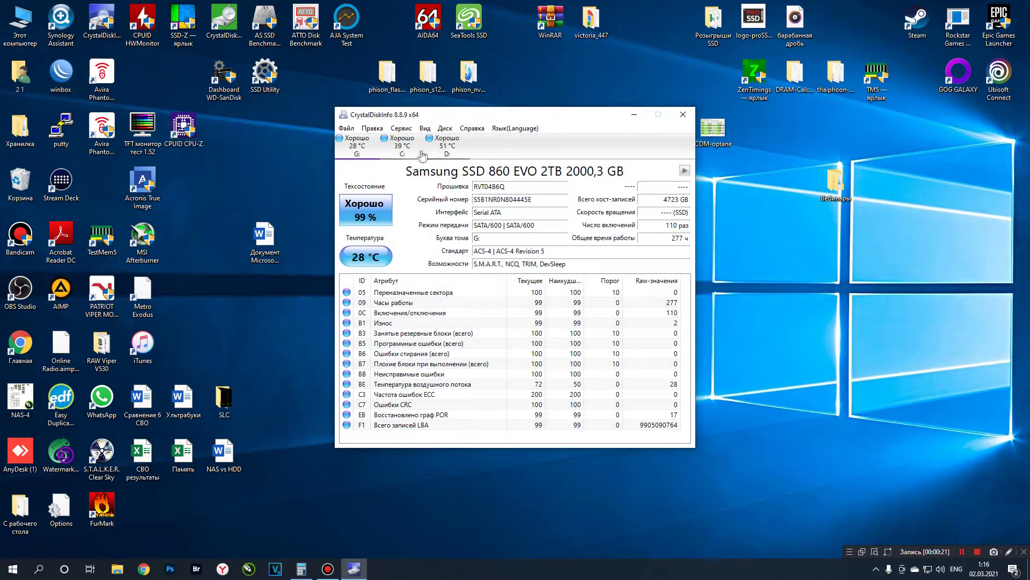
click(402, 146)
drag(517, 119, 224, 63)
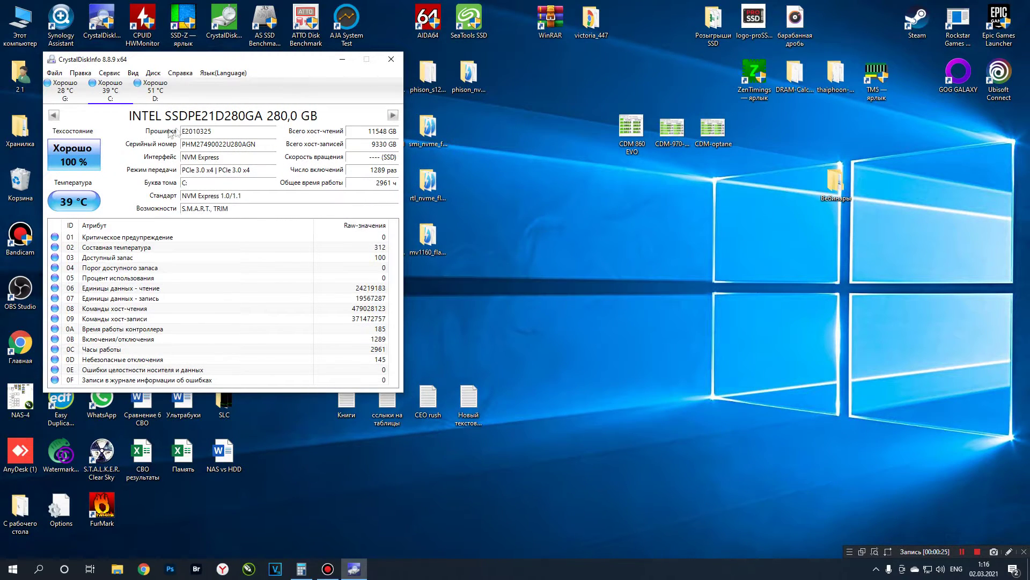
- Examine the Intel drive's total host writes and reads, power-on count and power-on hours
double_click(377, 143)
mouse_move(377, 133)
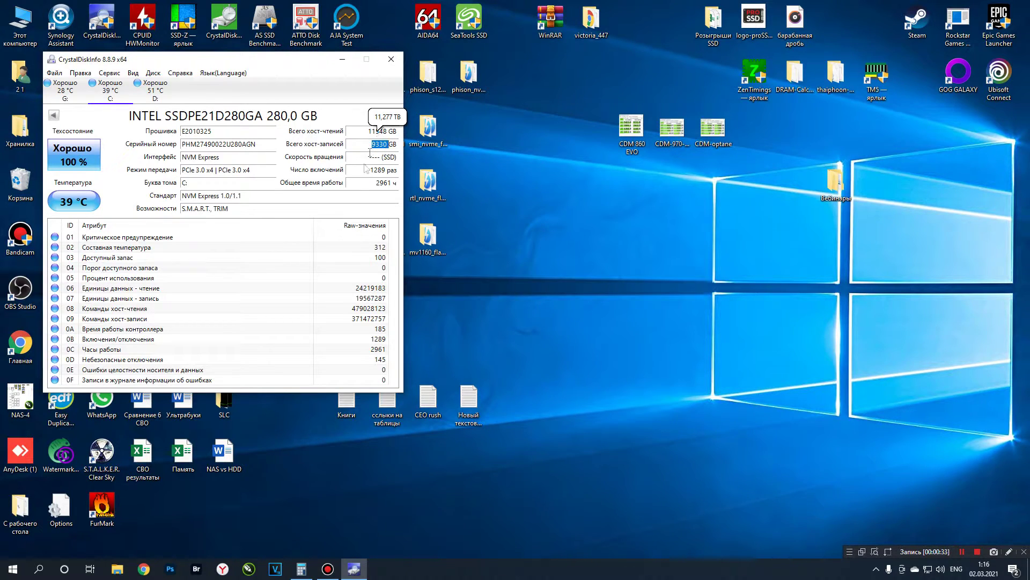
double_click(378, 169)
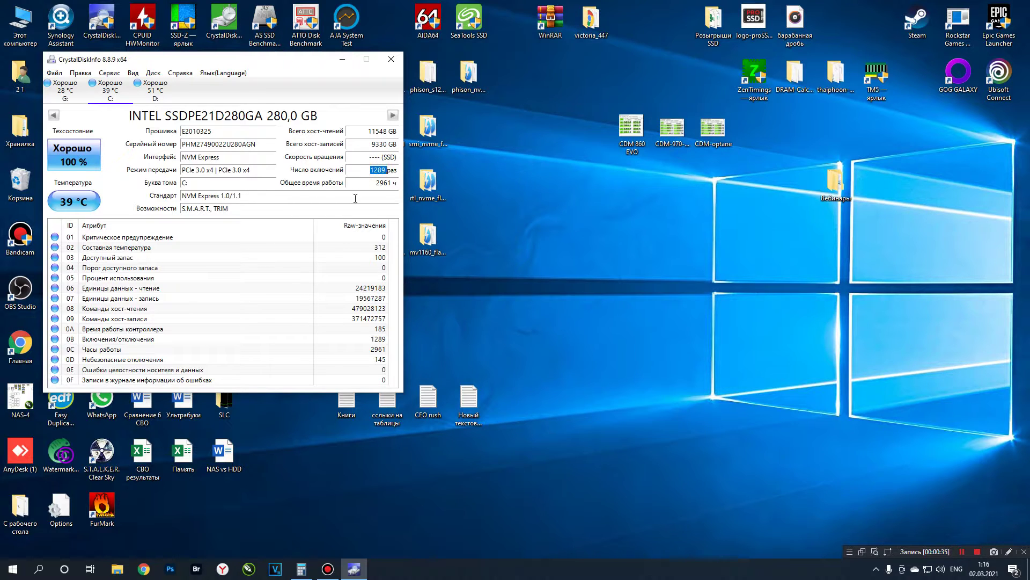
double_click(383, 183)
- Open HWMonitor and collapse every device except INTEL SSDPE21D280GA so only its temperature and utilization are listed
double_click(142, 21)
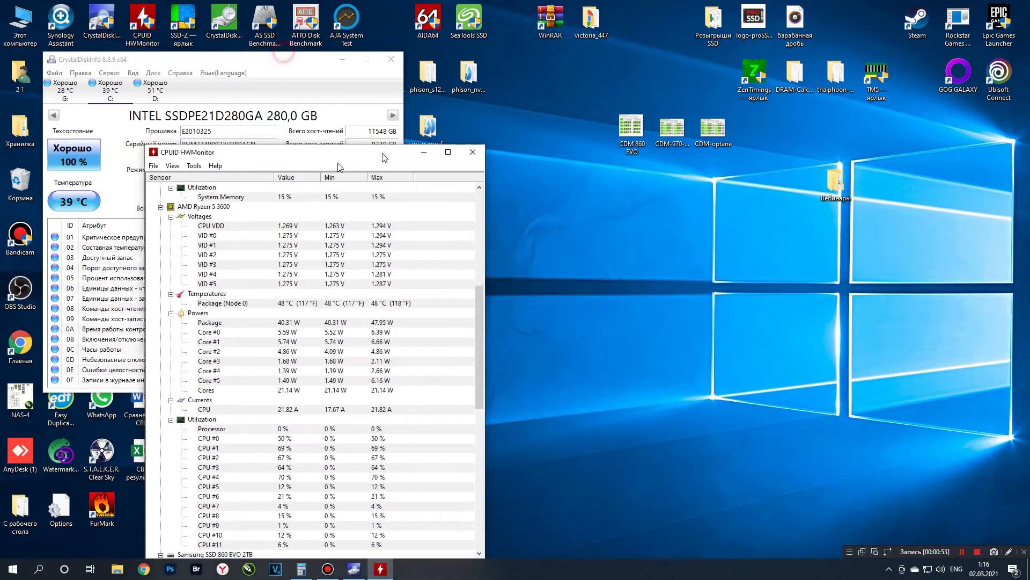
scroll(168, 215, up, 10)
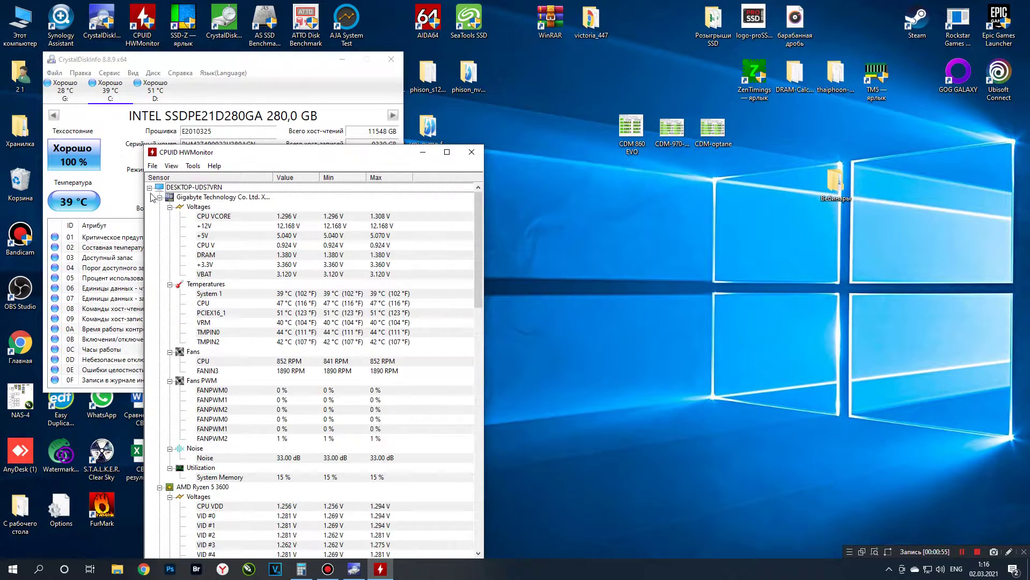
click(160, 197)
click(159, 206)
click(159, 216)
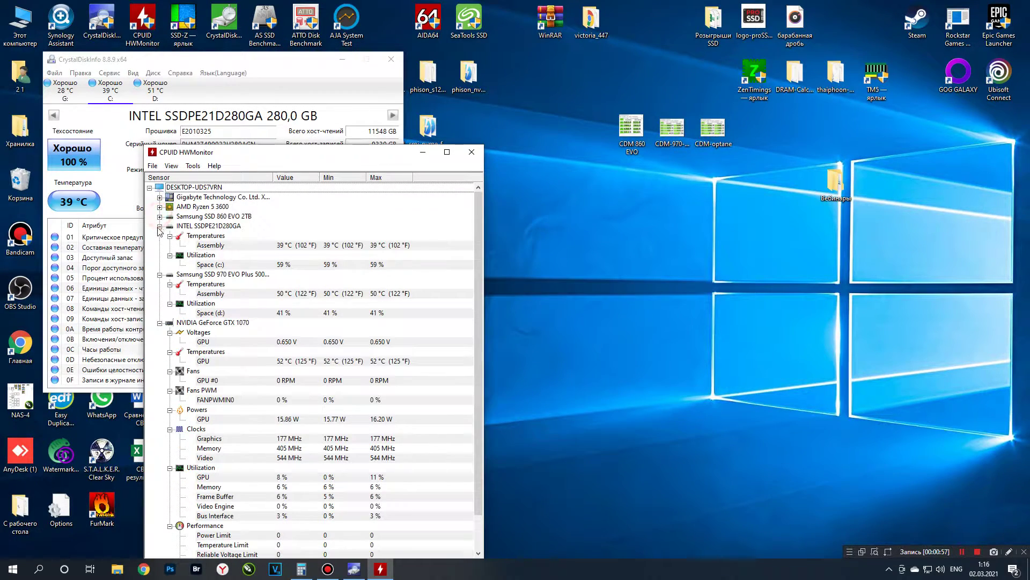
click(160, 274)
click(159, 284)
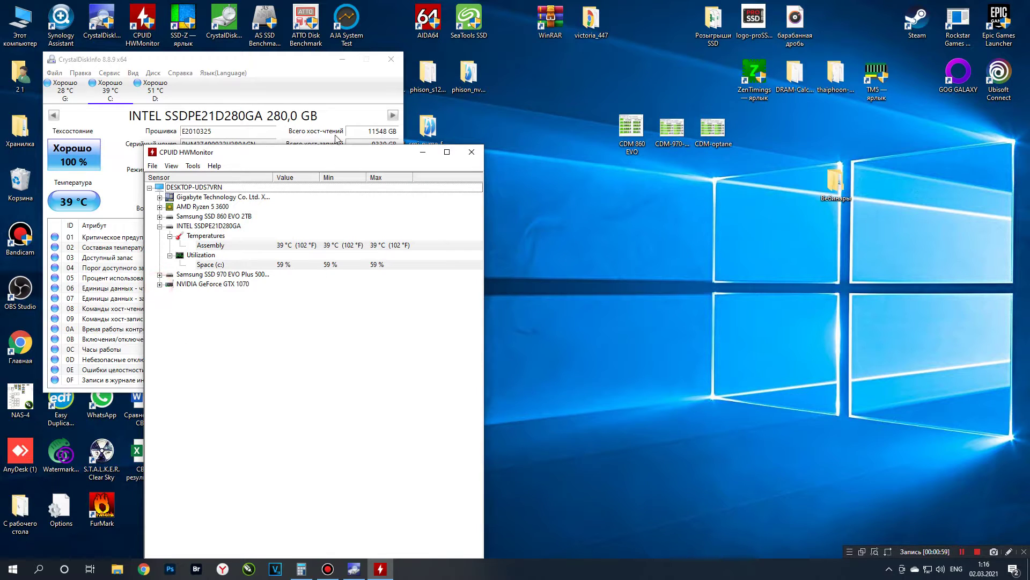
- Shrink the HWMonitor window to fit its short list and place it directly below CrystalDiskInfo
click(326, 161)
drag(326, 161, 337, 91)
drag(420, 489, 420, 233)
drag(374, 83, 268, 408)
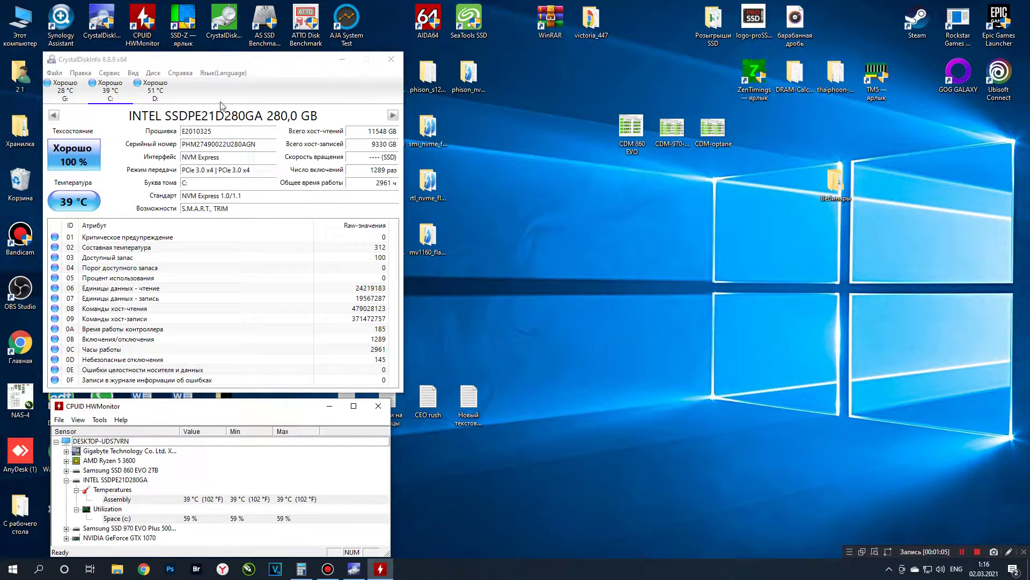
- Open CrystalDiskMark beside CrystalDiskInfo, select drive C:, and run all tests with 5 passes at 1GiB
double_click(234, 27)
drag(552, 191, 614, 57)
click(607, 80)
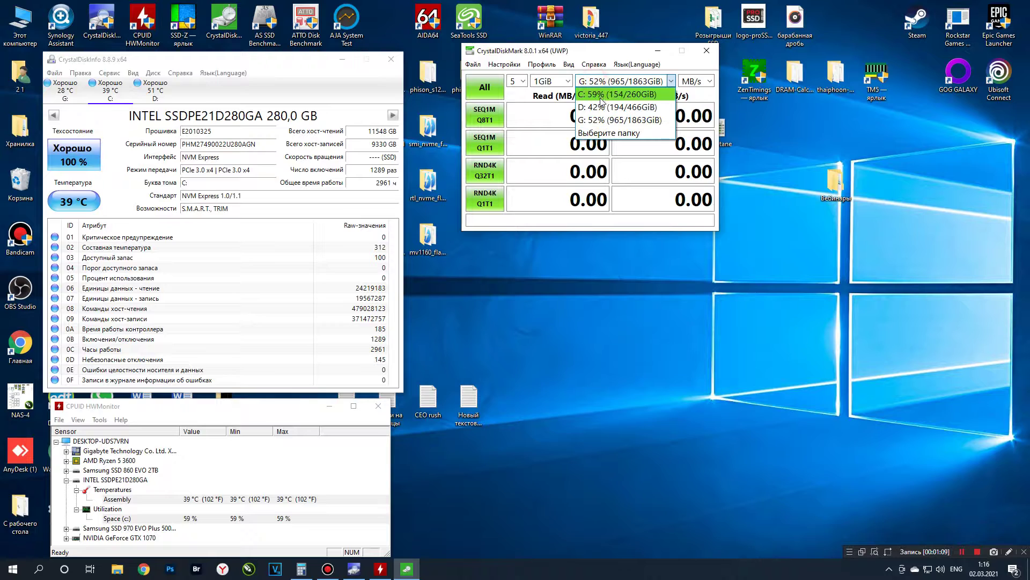
click(600, 94)
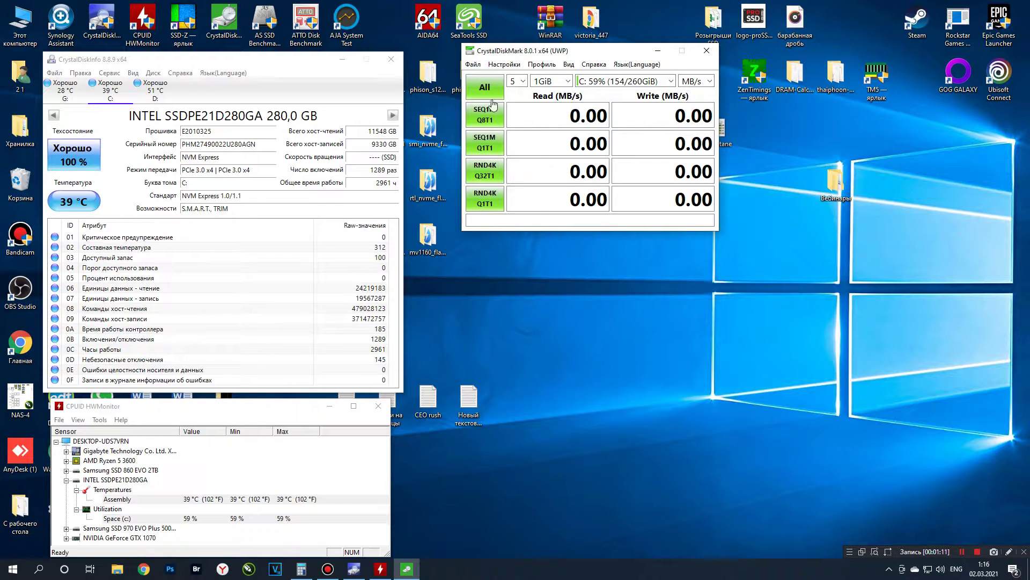
click(478, 87)
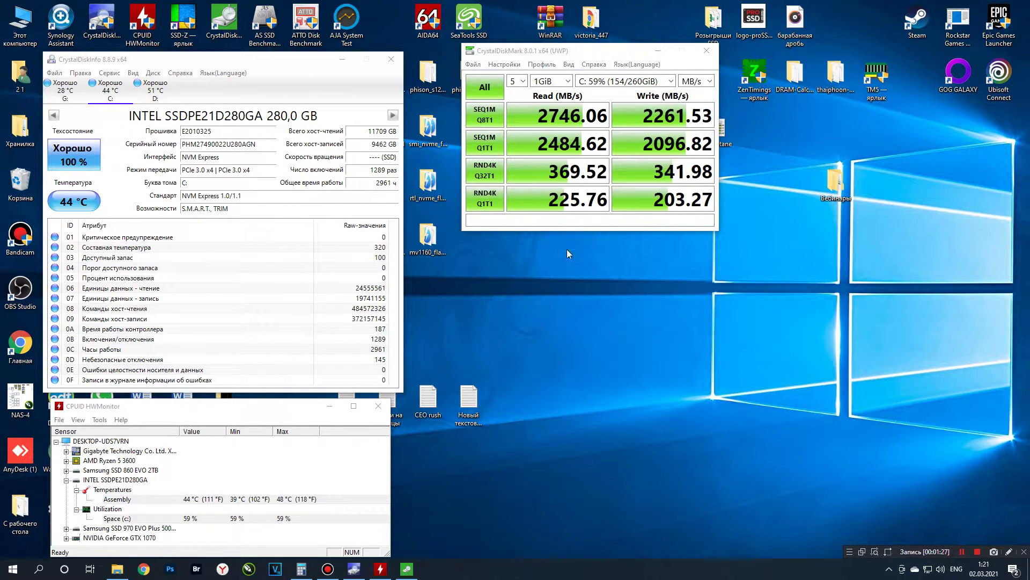
click(579, 207)
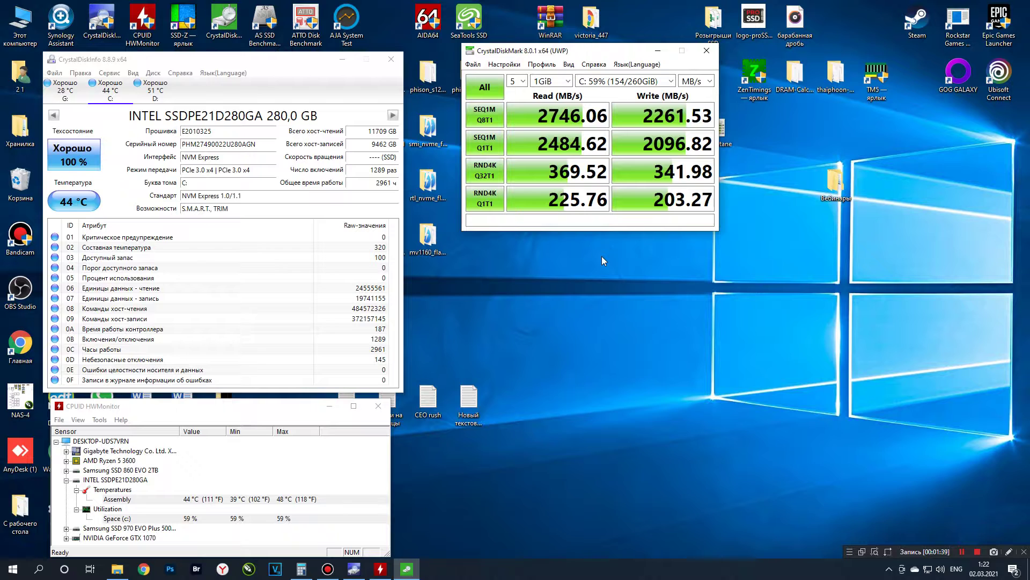
- Compare the C: results with the saved CDM-970-evo-plus.jpg screenshot, close the image, and return CrystalDiskMark to its earlier place
click(609, 52)
drag(609, 52, 592, 169)
double_click(673, 129)
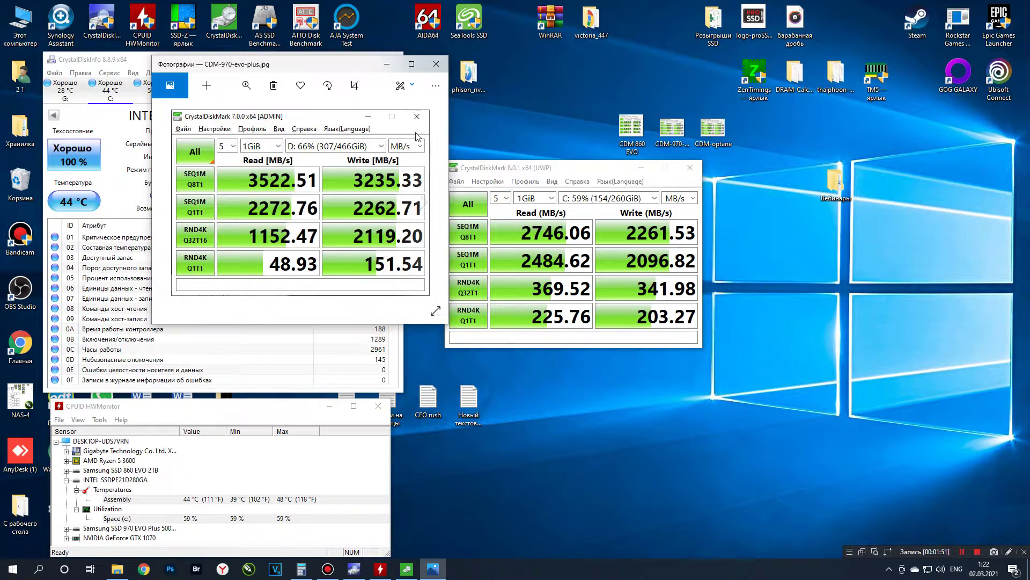
click(436, 64)
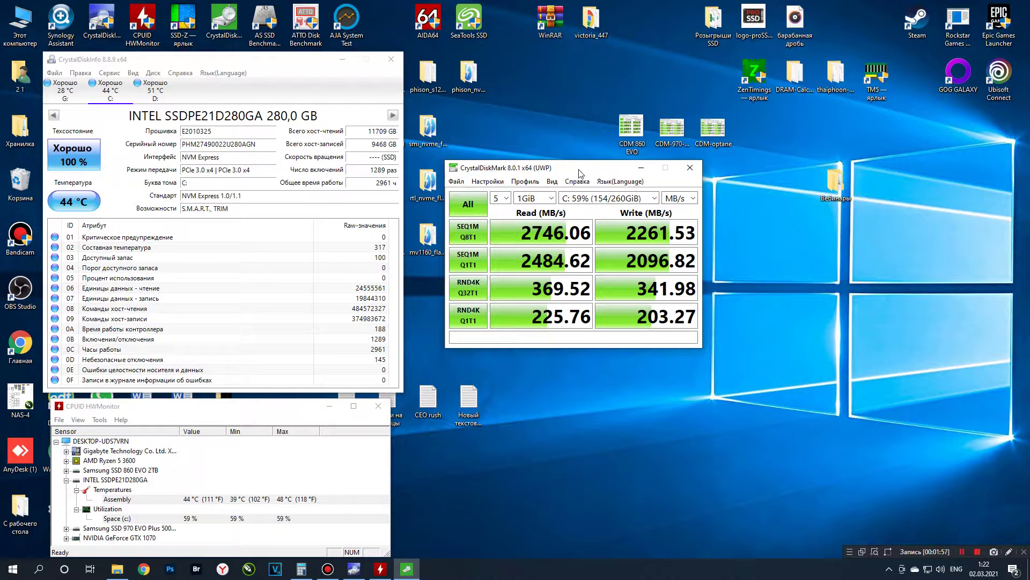
drag(579, 173, 584, 62)
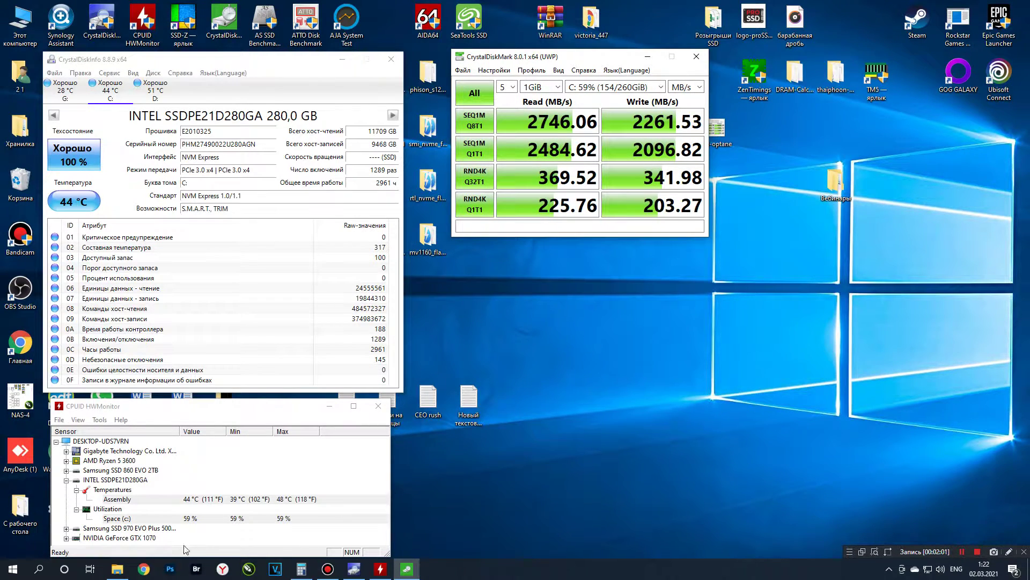
- Compare the C: results side by side with CDM-0.jpg from the SSD Intel Optane 900p 280Gb folder, and close the image
click(117, 568)
click(759, 223)
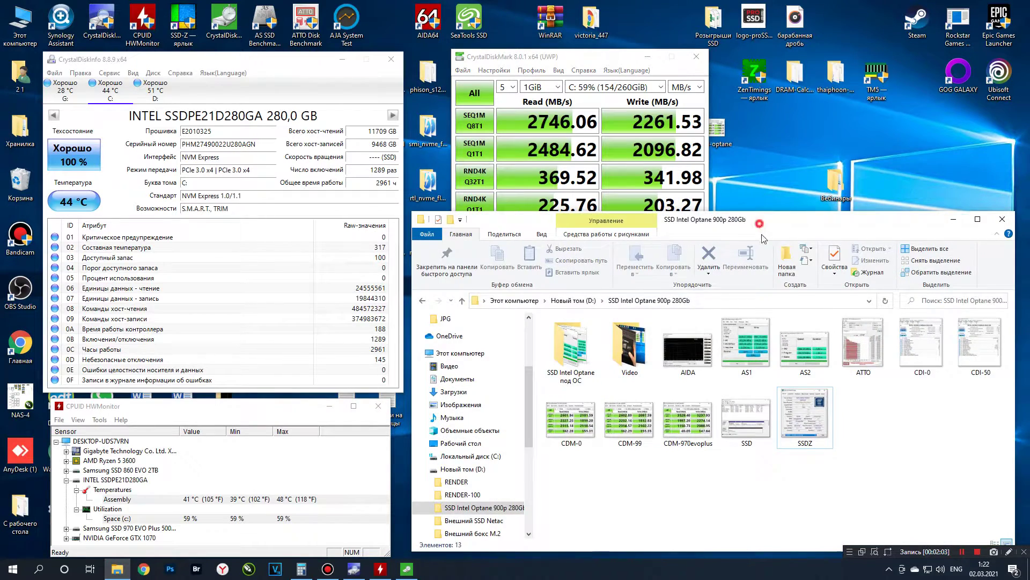
drag(763, 239, 766, 260)
double_click(575, 456)
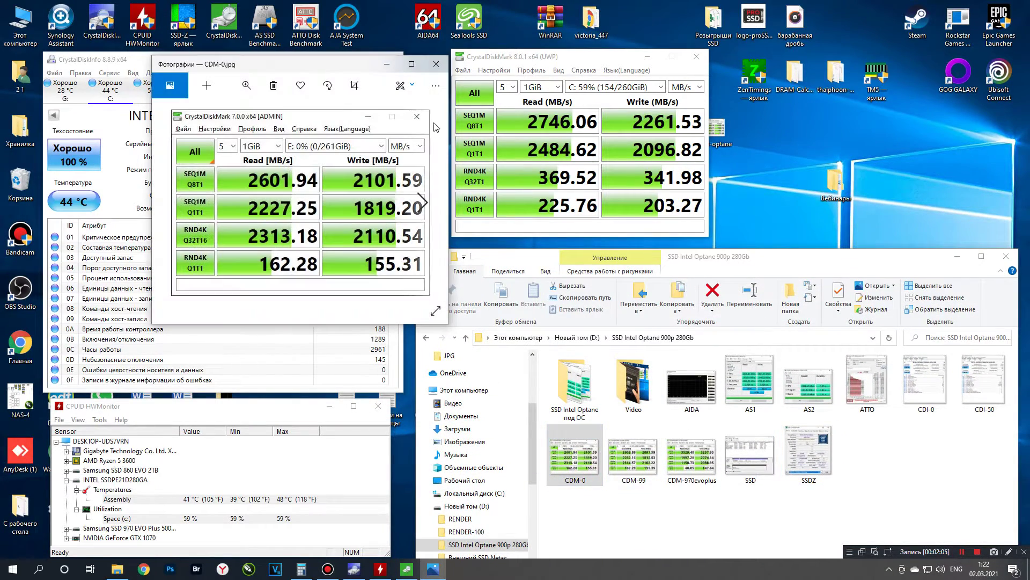
drag(345, 64, 342, 30)
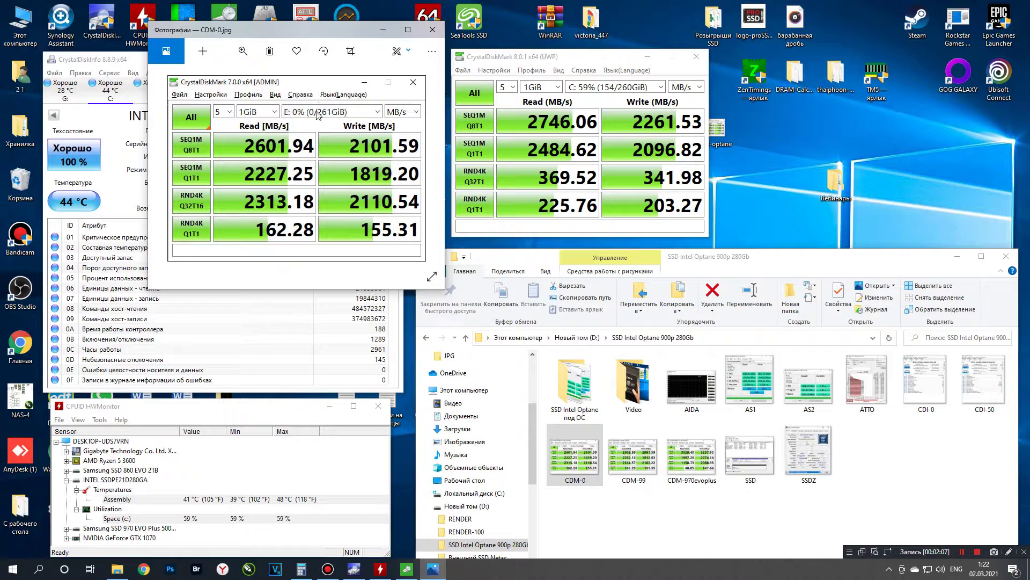
click(958, 258)
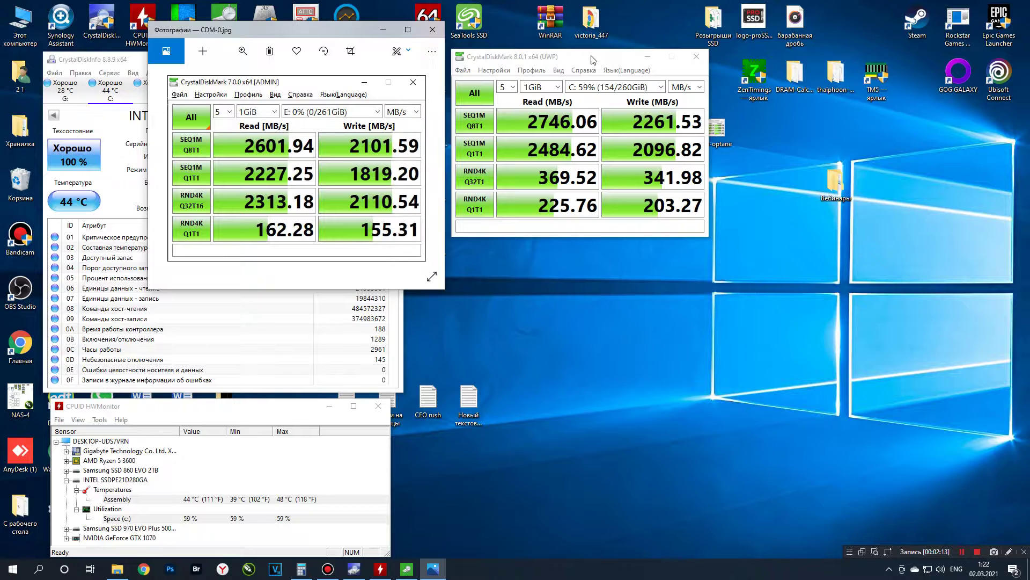
drag(593, 60, 593, 64)
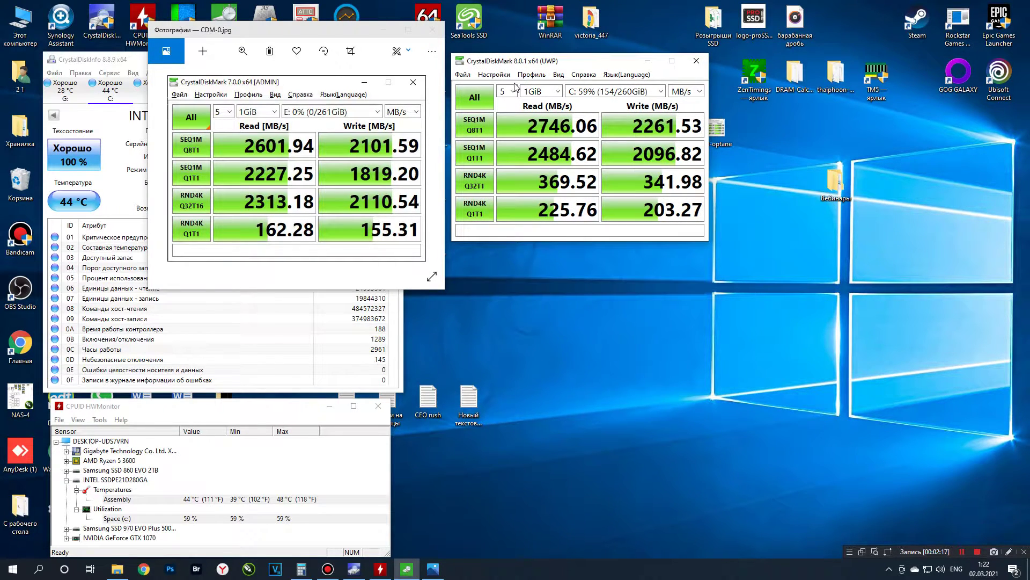
click(433, 31)
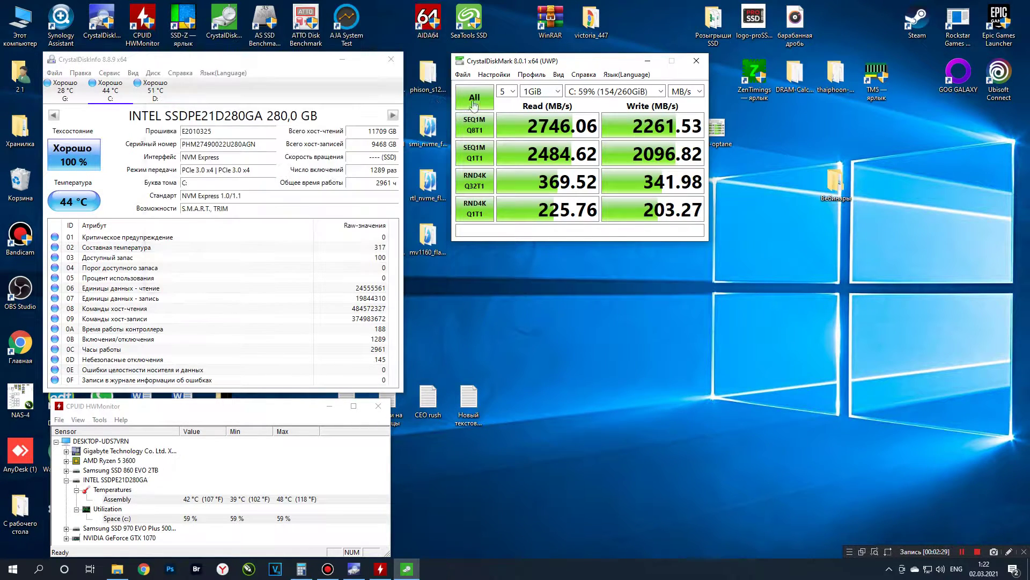
- Open AS SSD Benchmark below CrystalDiskMark and run the 1 GB test on C:, the Intel NVMe drive
double_click(267, 21)
drag(227, 53, 628, 271)
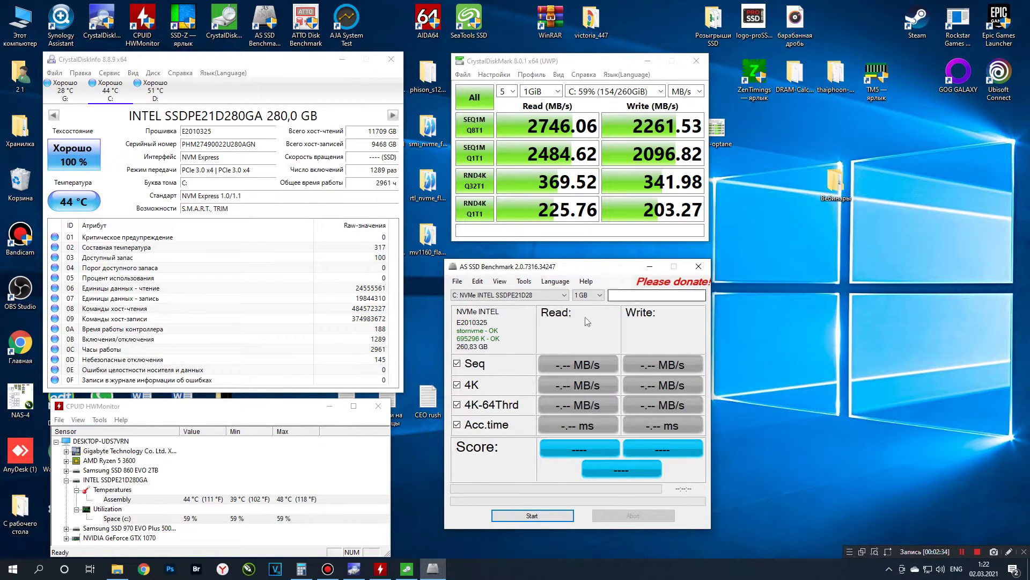
click(531, 514)
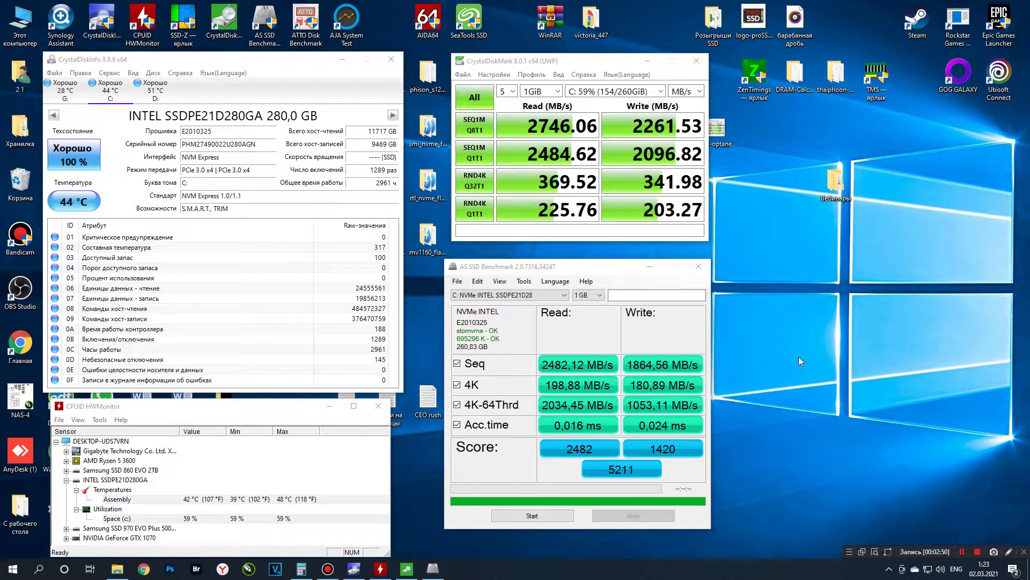
- Open the AS SSD Copy-Benchmark beside the main results and run the ISO, Program and Game tests
click(527, 285)
click(536, 293)
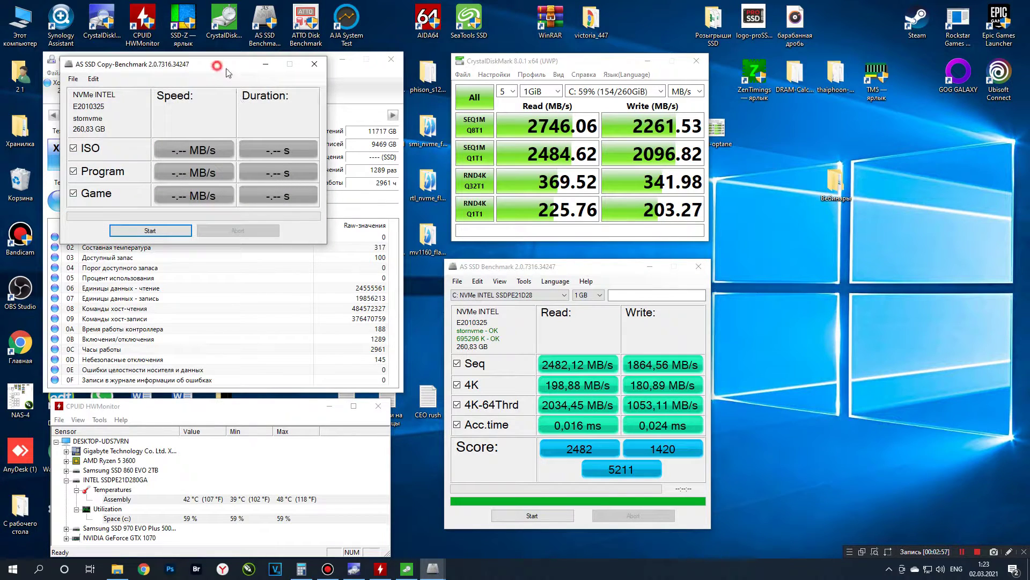
drag(215, 63, 901, 363)
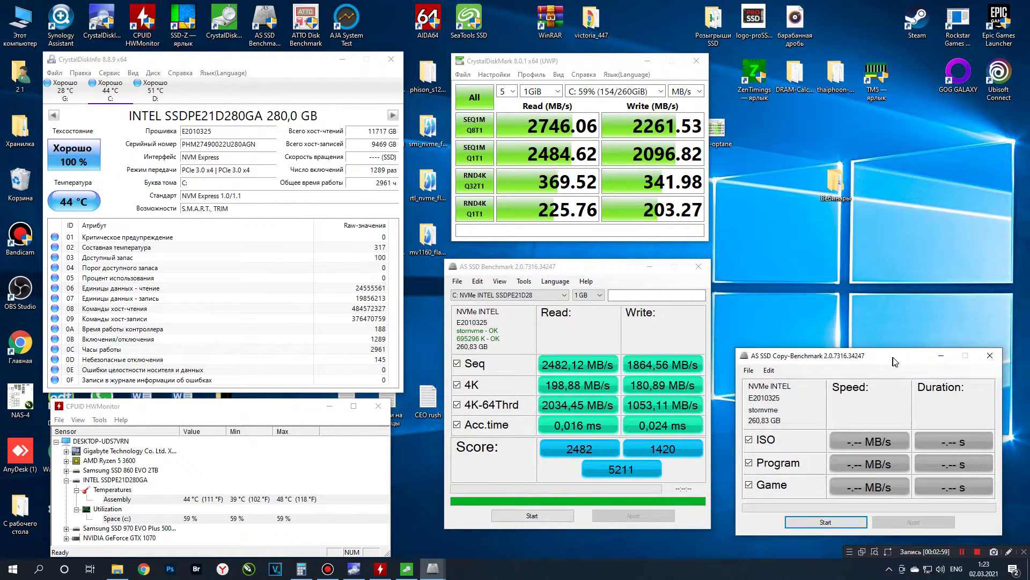
click(840, 523)
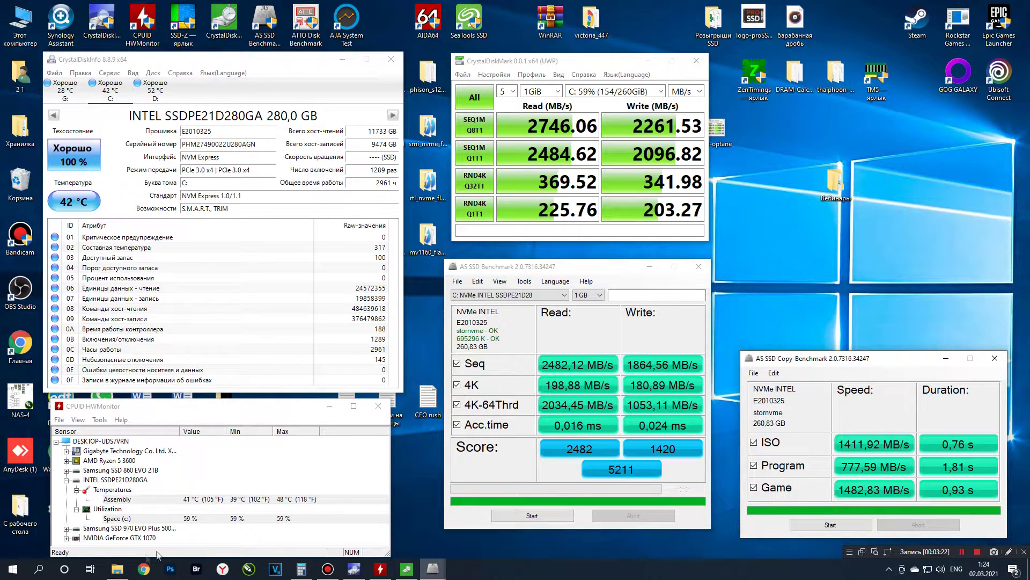
- Compare the copy results side by side with AS2.jpg from the SSD Intel Optane 900p 280Gb folder, and close the image
click(118, 571)
drag(730, 250, 409, 177)
double_click(463, 303)
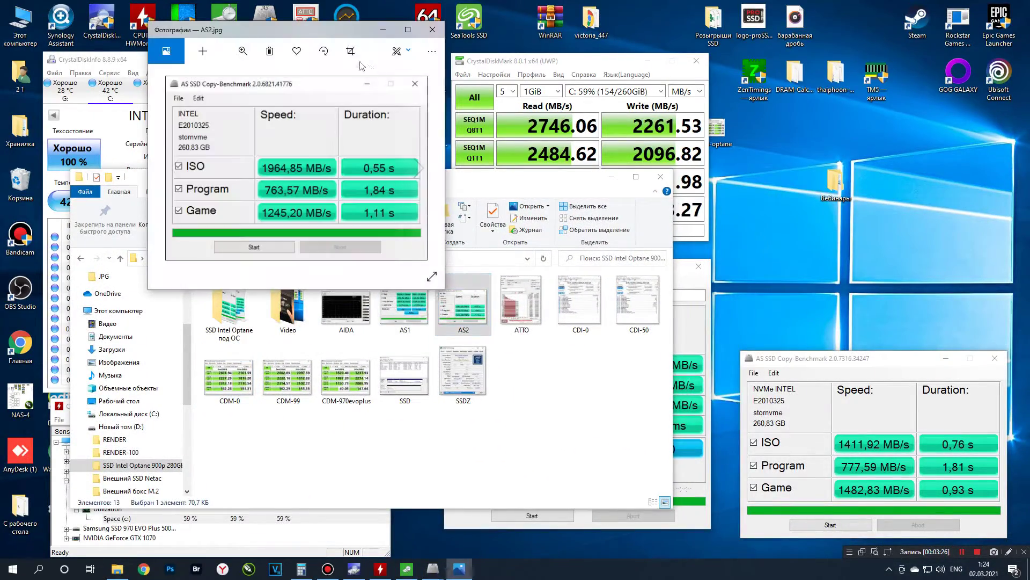
drag(349, 29, 636, 288)
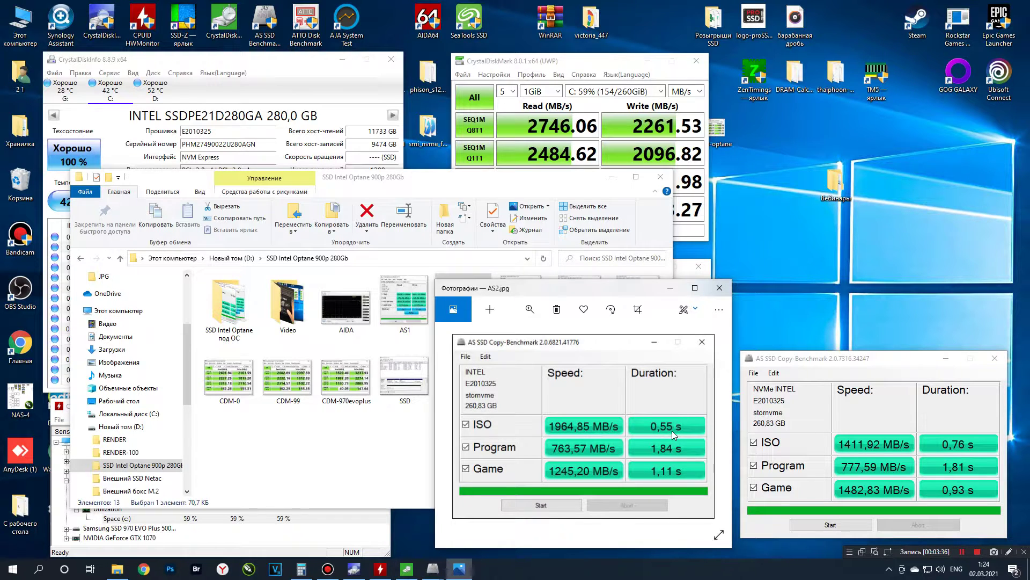
click(720, 288)
- Open ATTO Disk Benchmark above the copy results and run it on C: with 512 B to 64 MB I/O and a 256 MB file
double_click(305, 21)
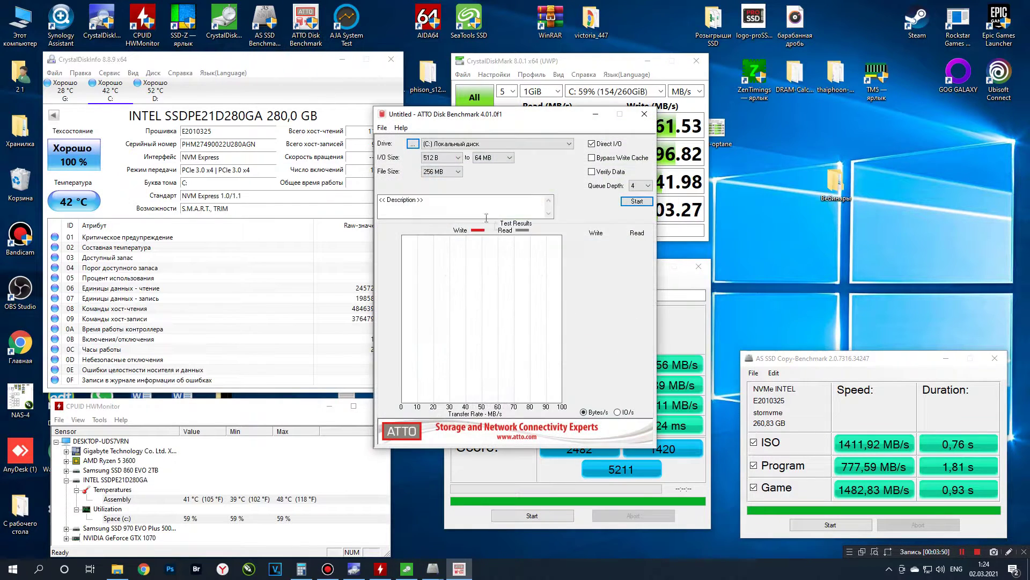
drag(536, 113, 903, 61)
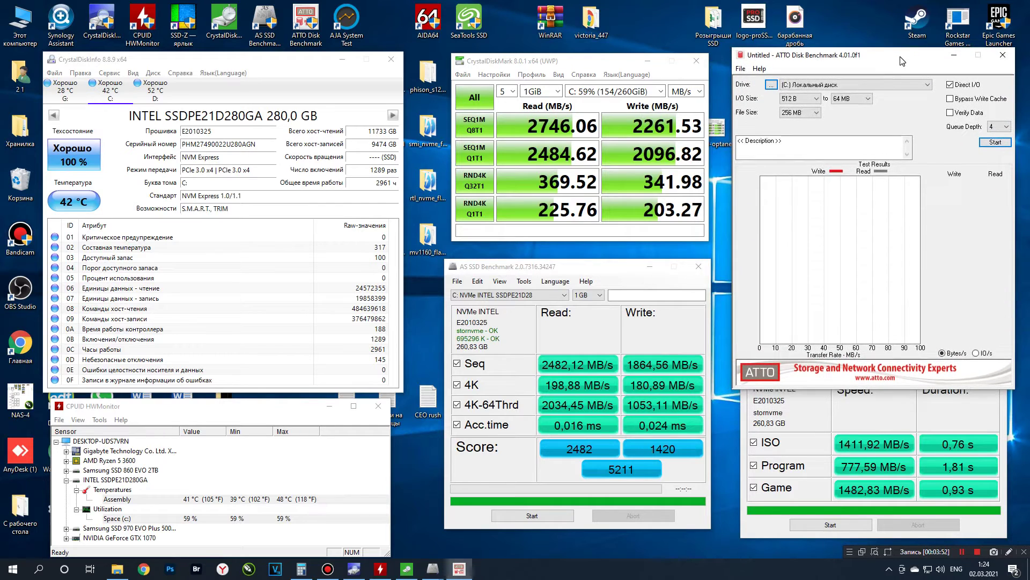
click(810, 86)
click(810, 88)
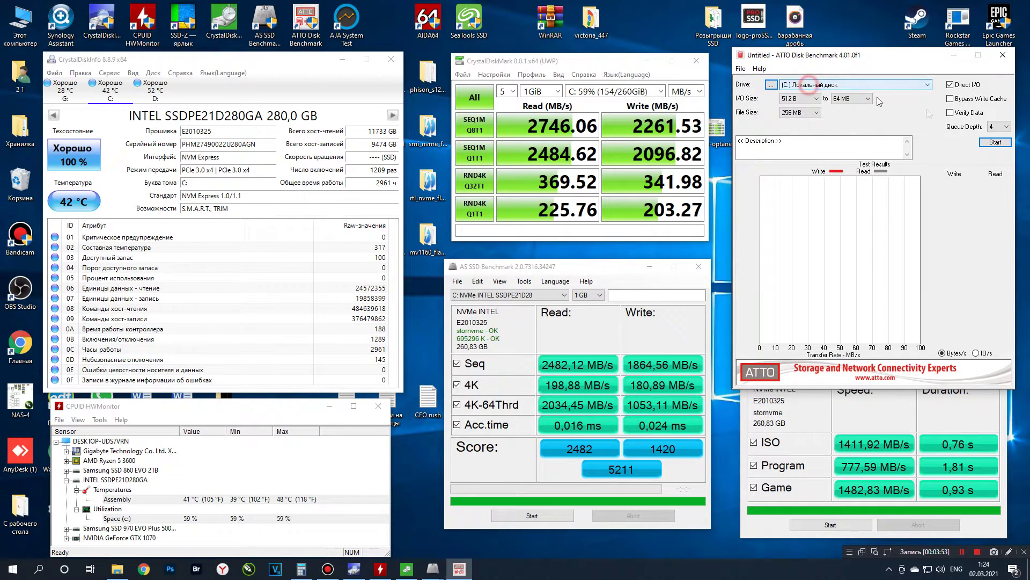
click(997, 144)
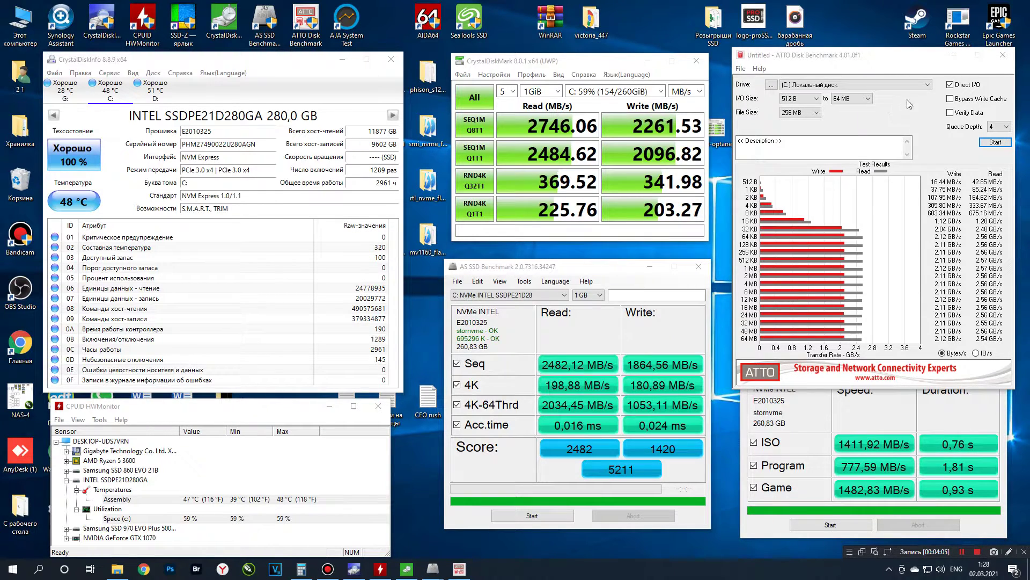
- Clear the ATTO, AS SSD Copy-Benchmark, AS SSD and CrystalDiskMark windows off the desktop, leaving CrystalDiskInfo and HWMonitor in view
click(954, 54)
click(947, 358)
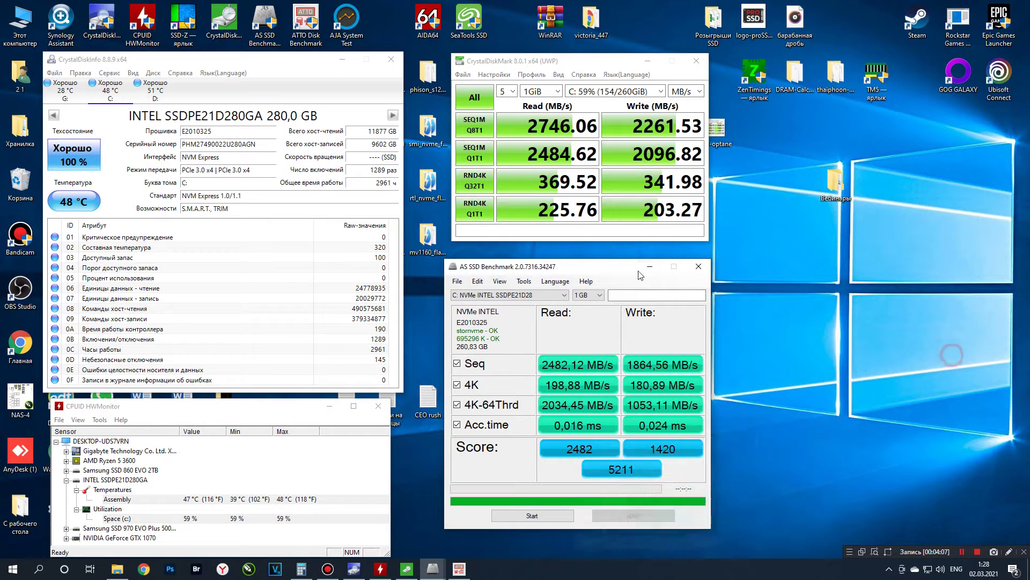
click(650, 272)
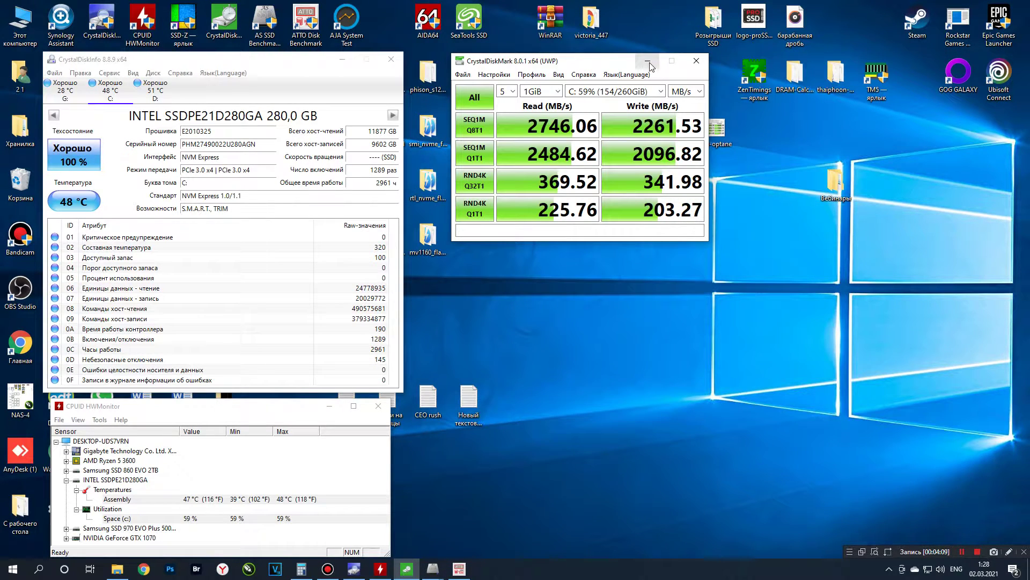
click(649, 63)
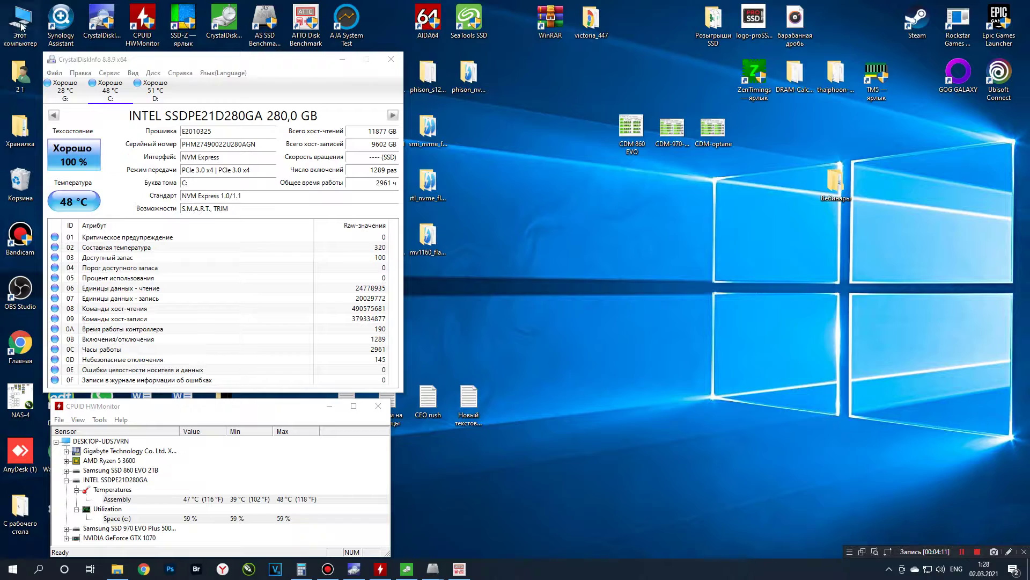
- Fill the system drive by copying the RENDER-100 folder from D: to the root of C:, and close the D: window
key(super+e)
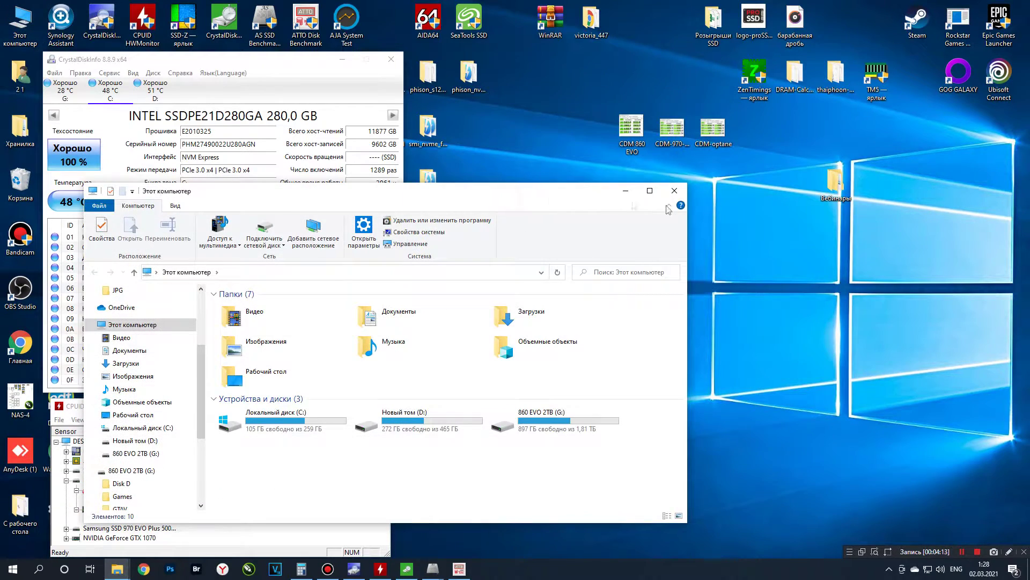
drag(537, 196, 878, 230)
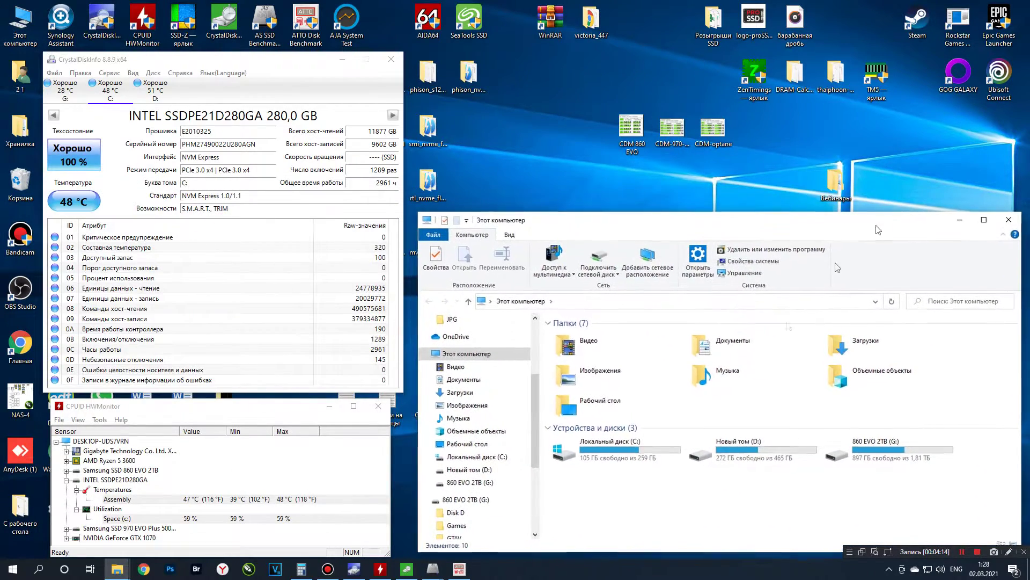
double_click(622, 456)
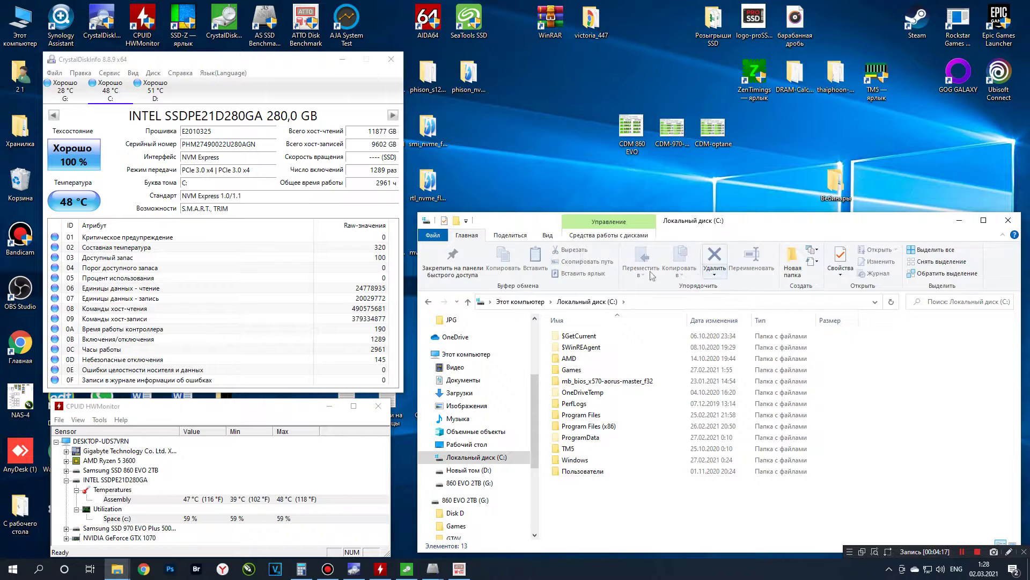
key(super+e)
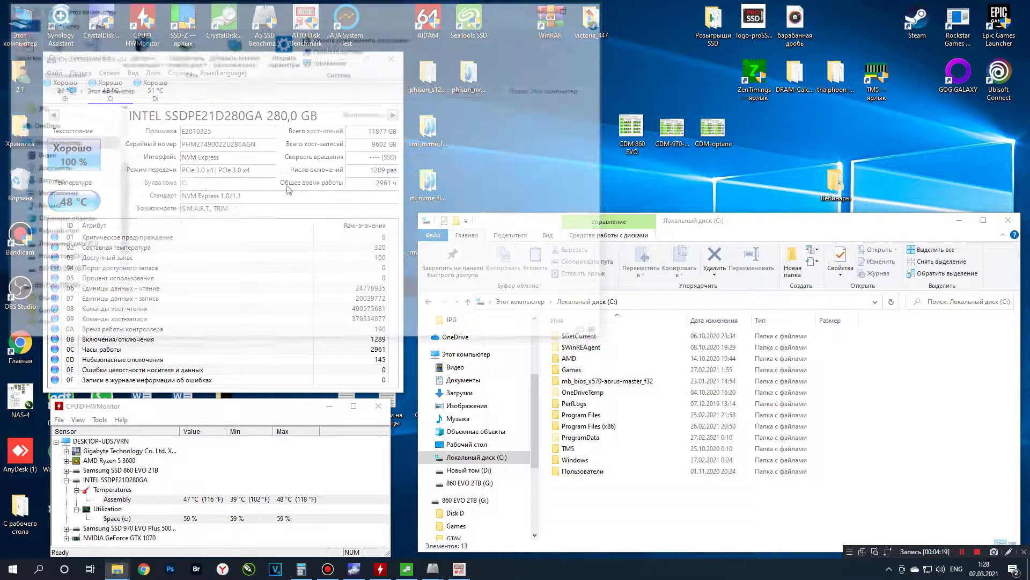
double_click(345, 232)
drag(172, 181, 637, 512)
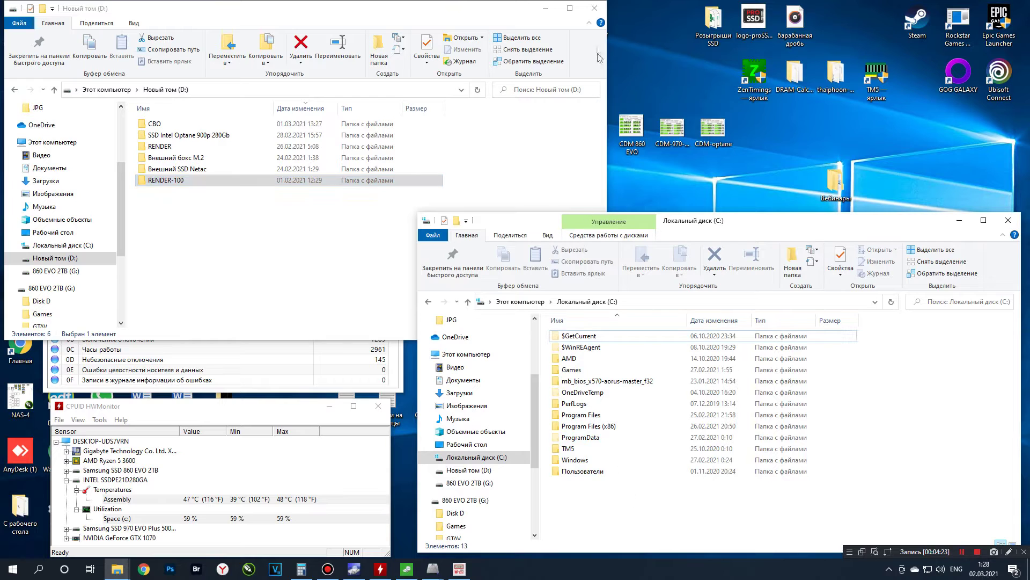
click(595, 8)
drag(543, 122, 620, 58)
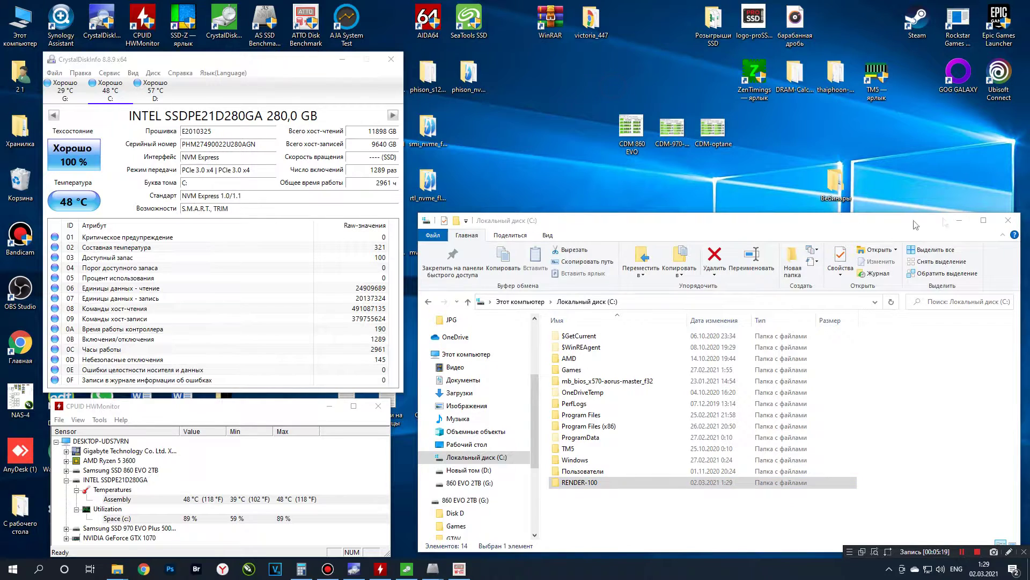
- Run all tests in a second CrystalDiskMark instance on the filled C: with 5 passes of 1GiB, and line it up beside the earlier CrystalDiskMark results
click(959, 220)
double_click(224, 21)
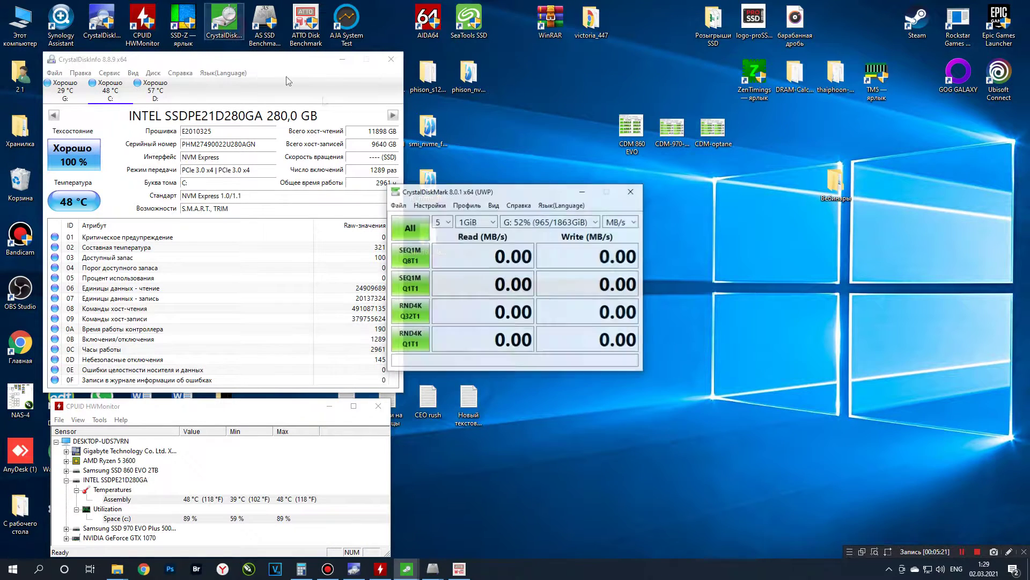
drag(540, 186, 870, 76)
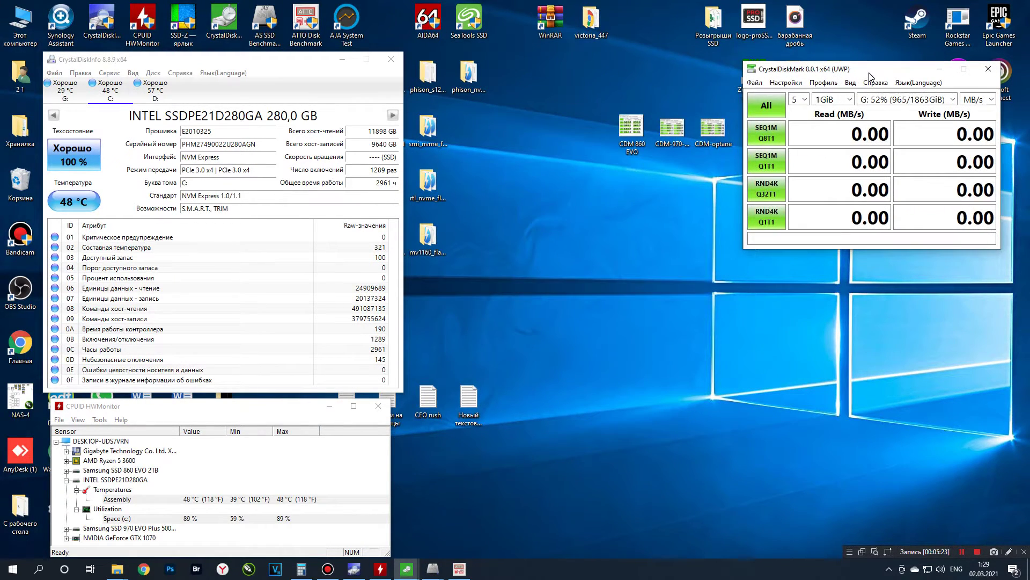
click(870, 101)
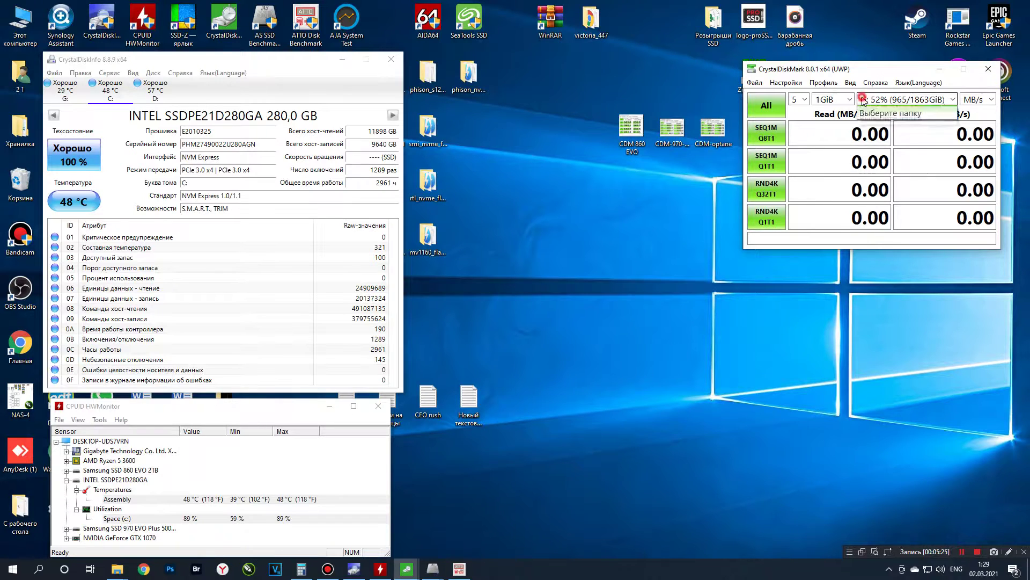
click(883, 112)
drag(874, 73, 890, 63)
click(782, 96)
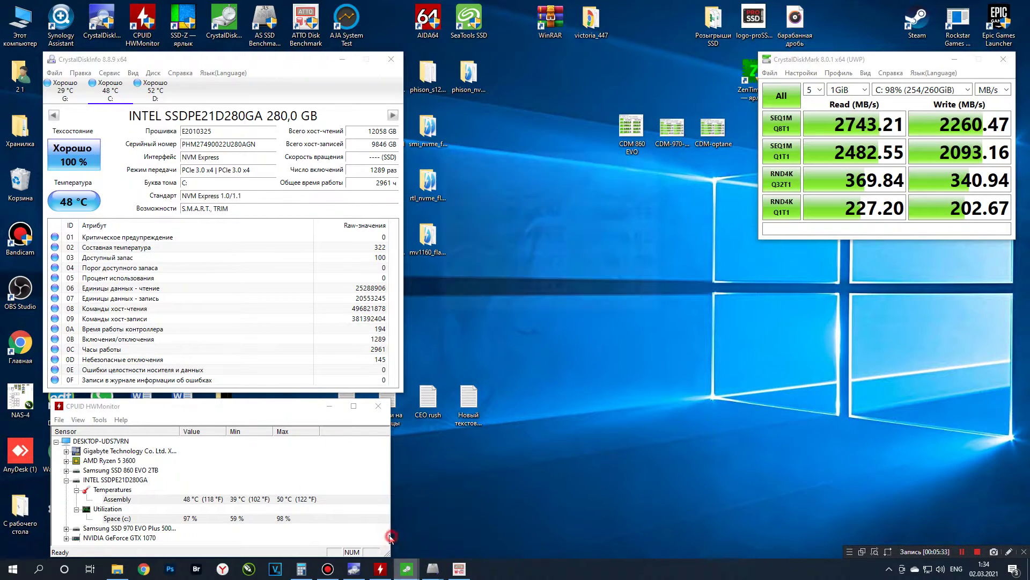
click(453, 523)
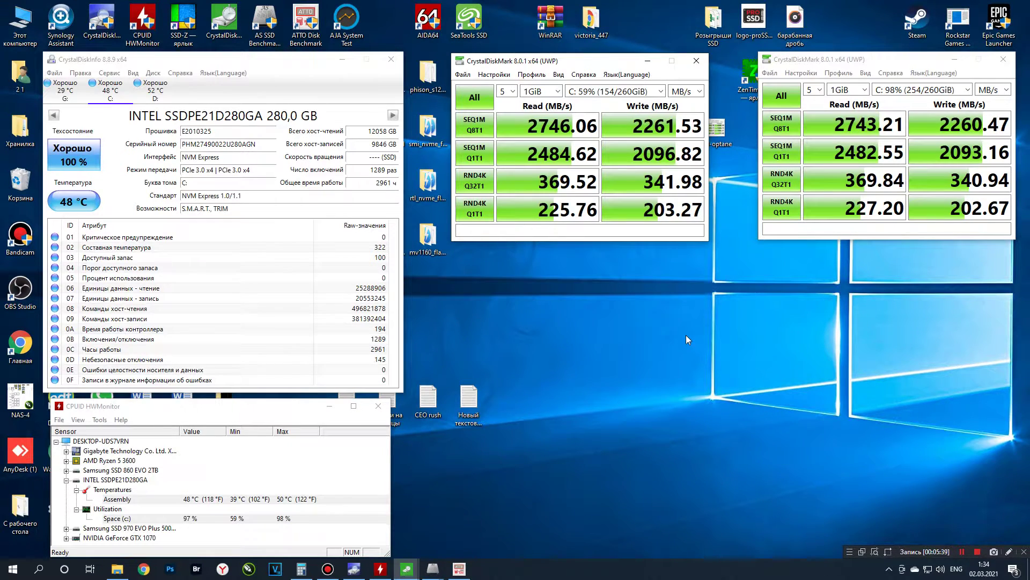
drag(887, 59, 882, 61)
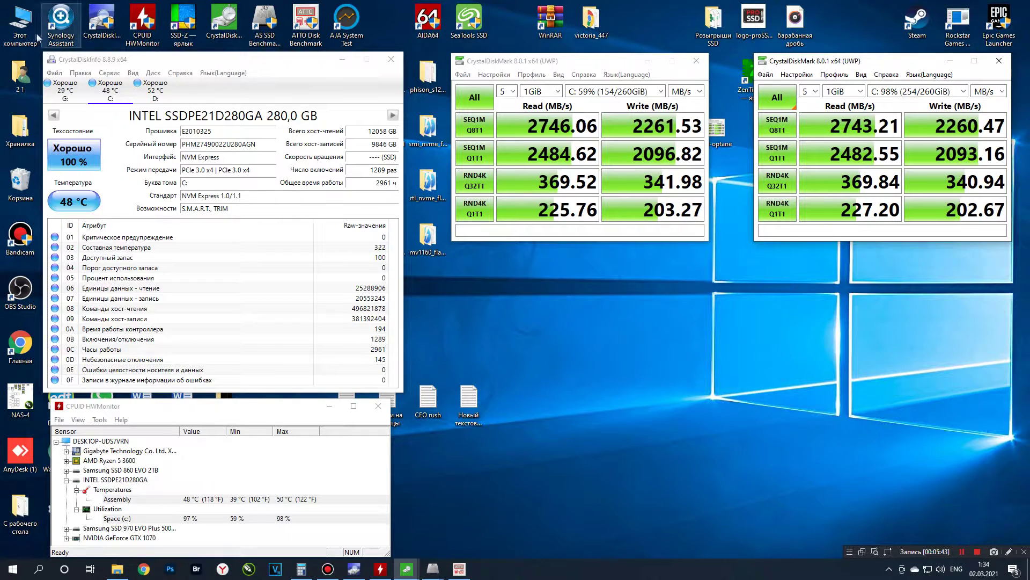
- Permanently delete the RENDER-100 folder from C: and close the folder window
double_click(20, 22)
double_click(678, 453)
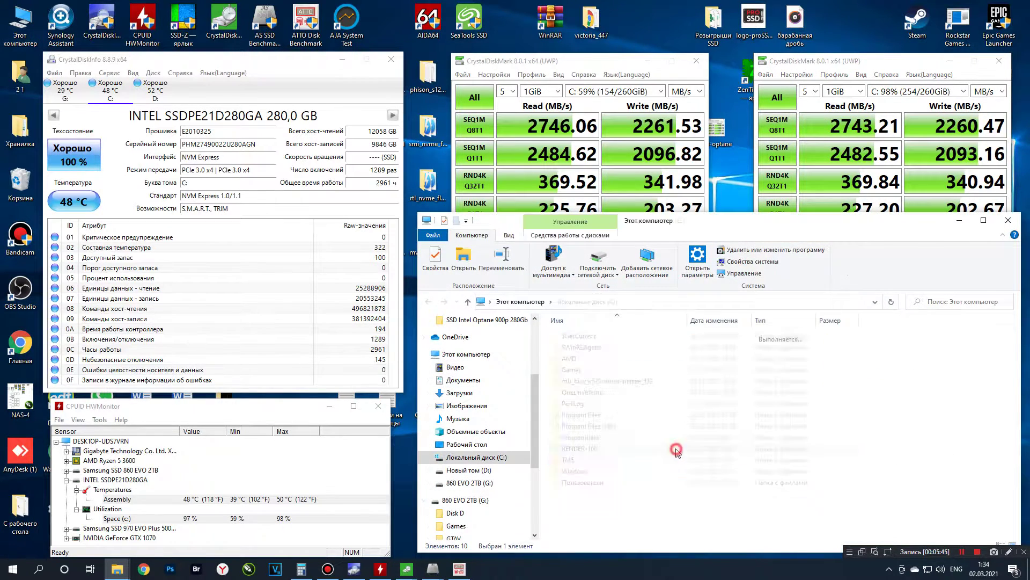
click(585, 450)
key(shift+Delete)
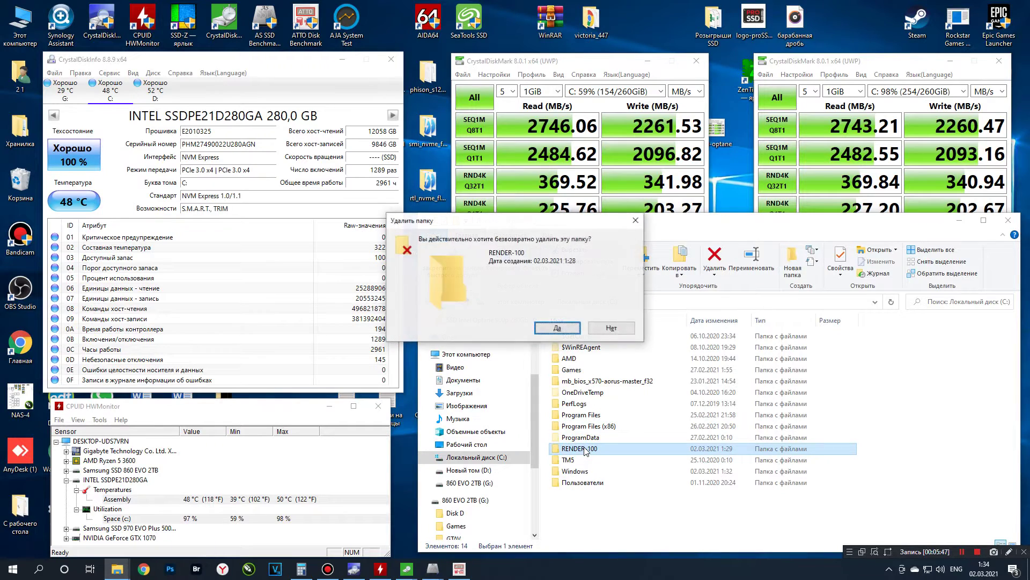
key(Return)
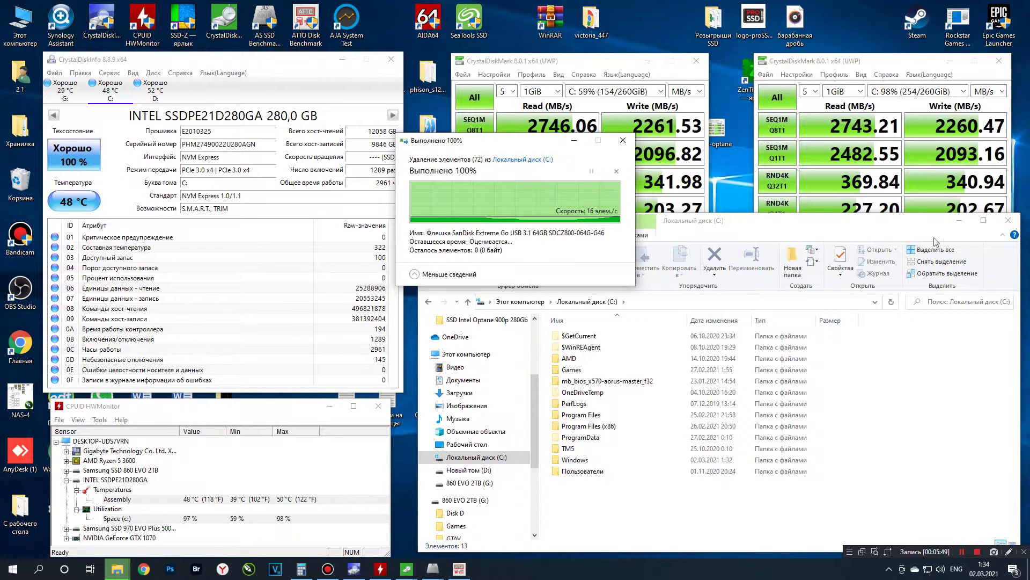
click(1008, 220)
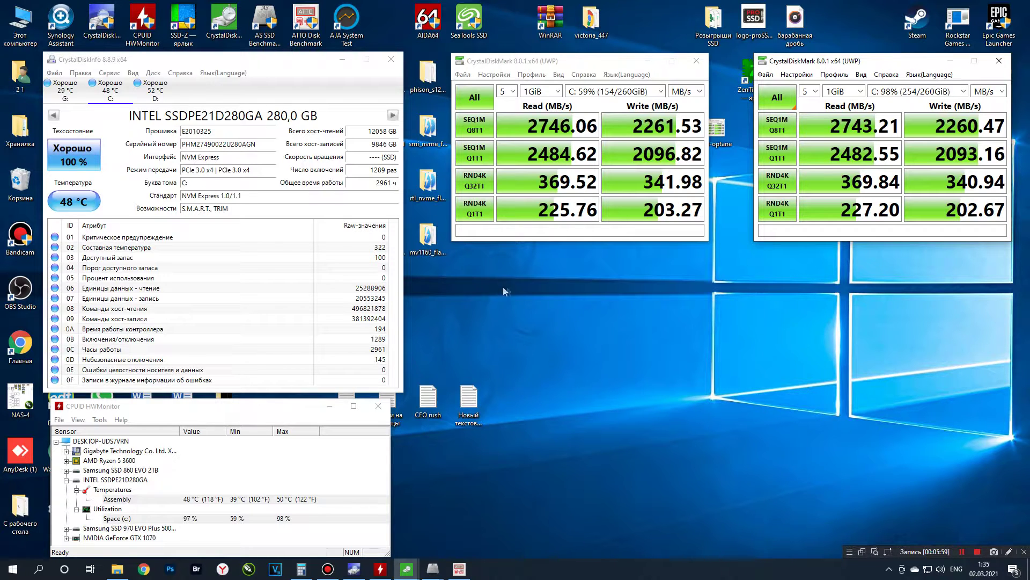
double_click(428, 20)
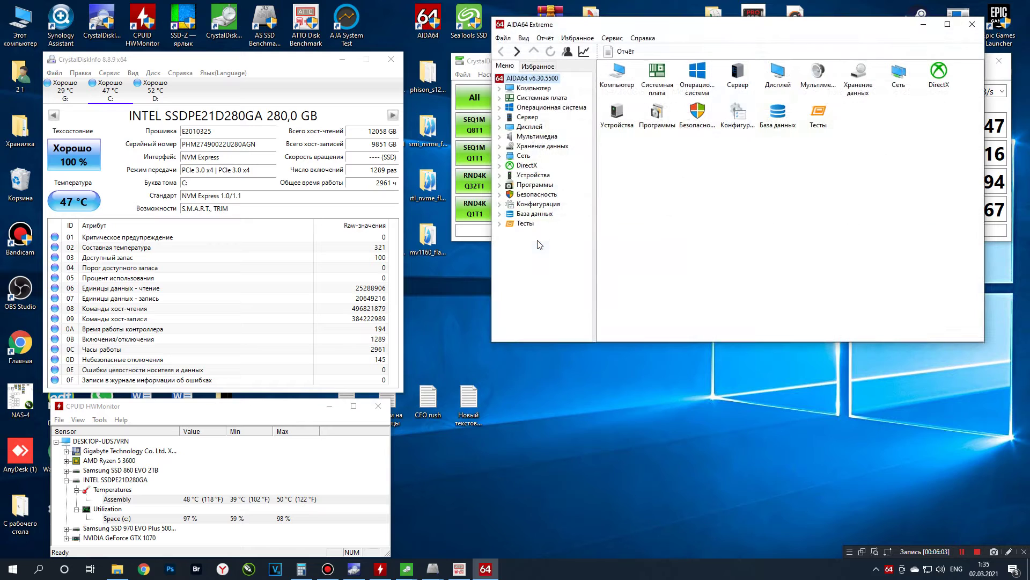
click(972, 24)
click(659, 315)
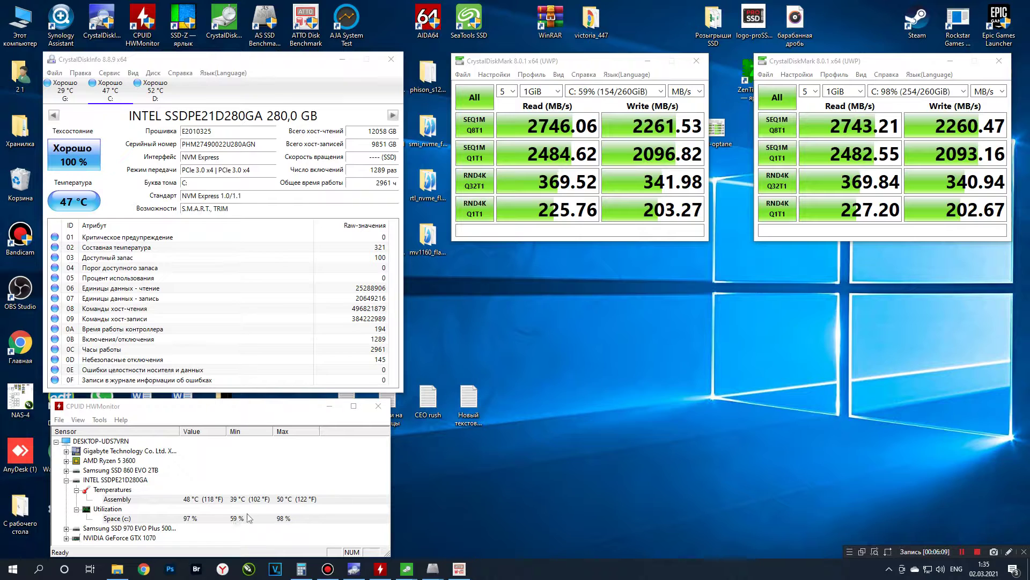
- View the saved linear write graph AIDA.jpg enlarged from the SSD Intel Optane 900p 280Gb folder, and close the image and folder
click(118, 569)
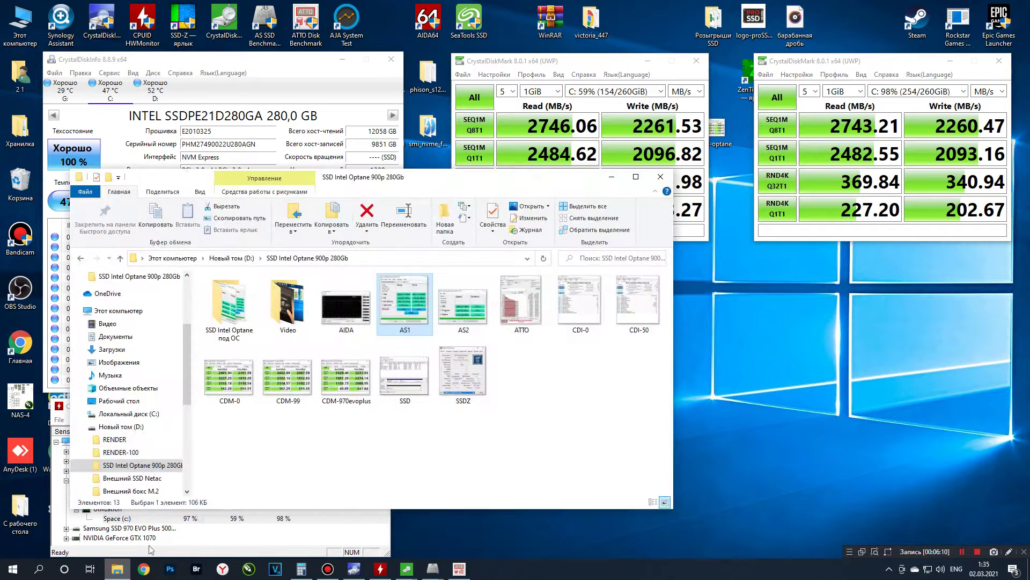
double_click(354, 311)
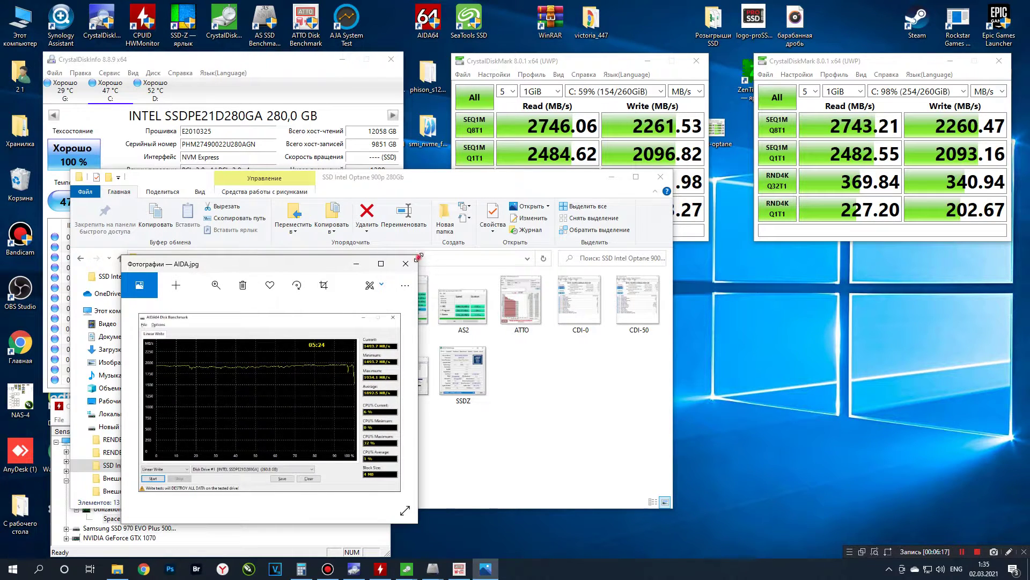
drag(418, 257, 655, 109)
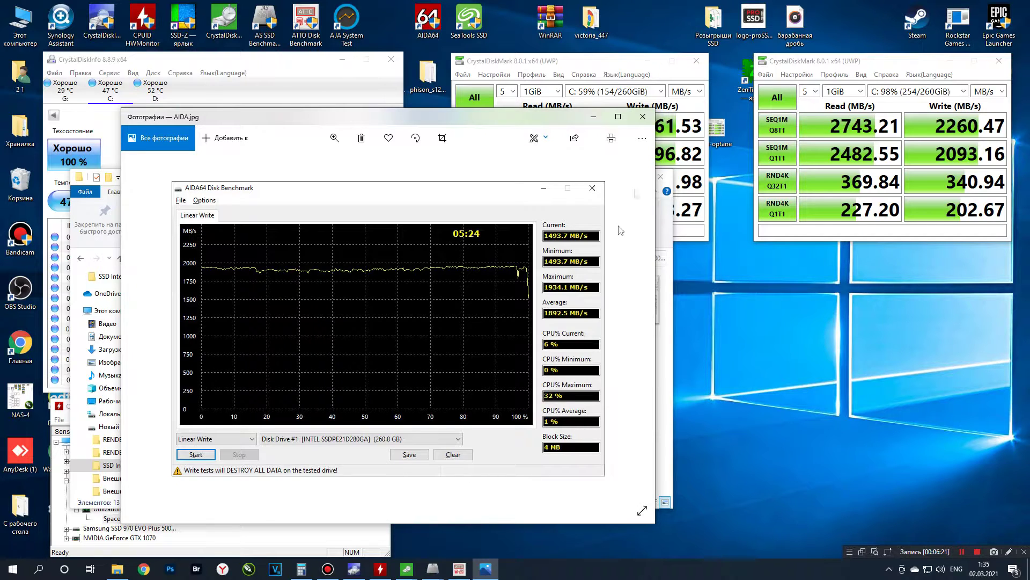
click(643, 117)
click(664, 182)
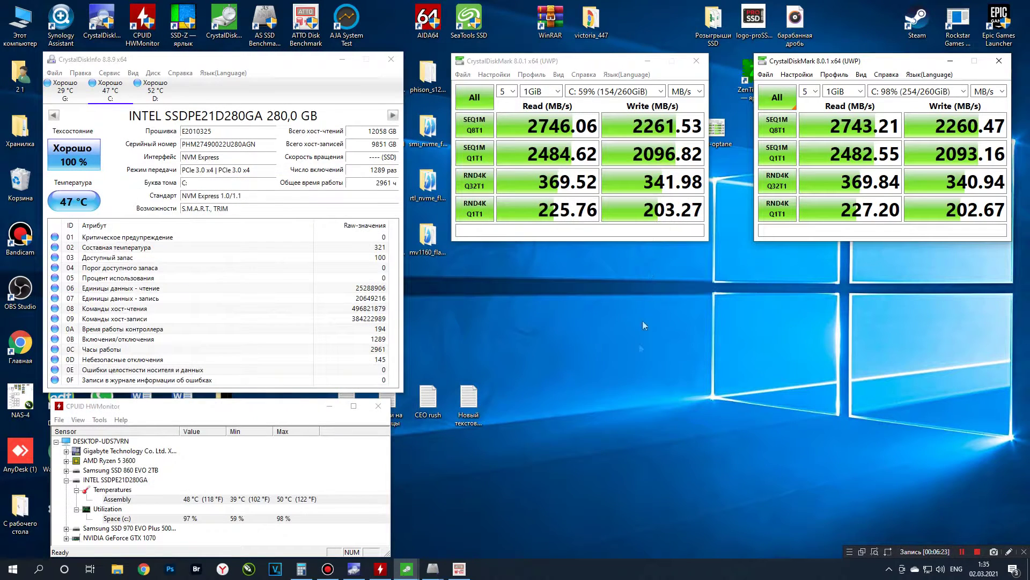